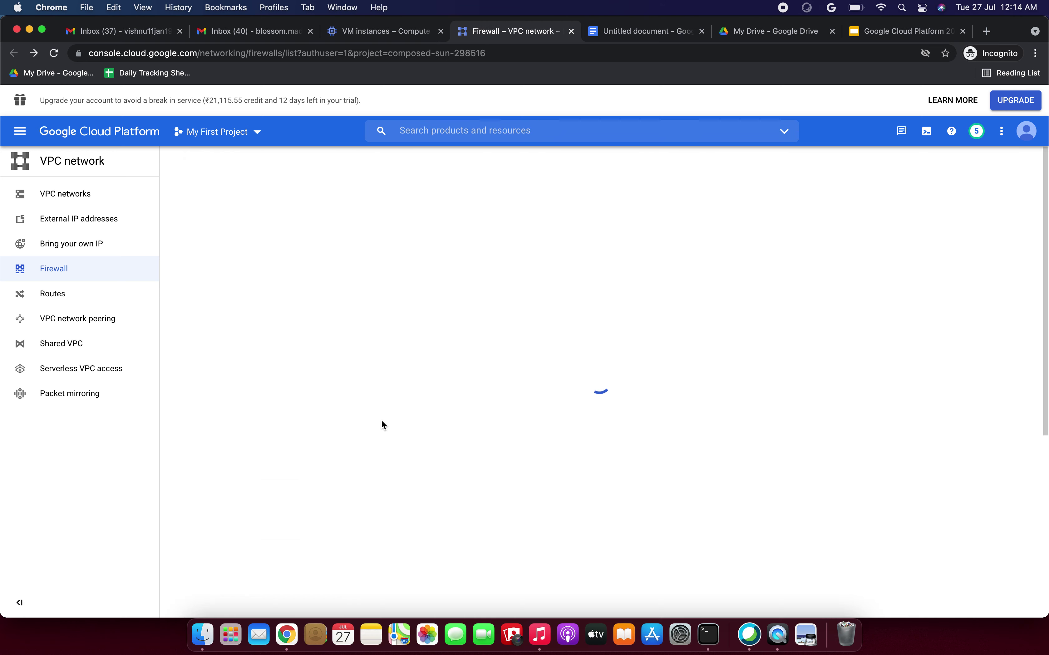
# Open the demp-fw2 rule from the firewall rule list for editing
pyautogui.scroll(-8, 382, 425)
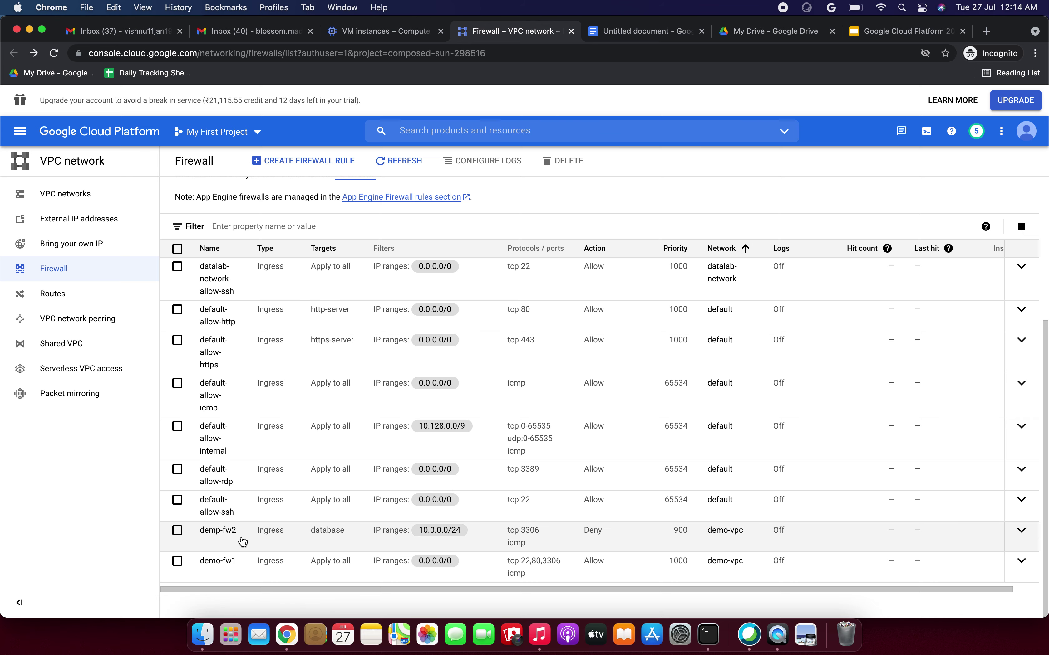
pyautogui.click(218, 530)
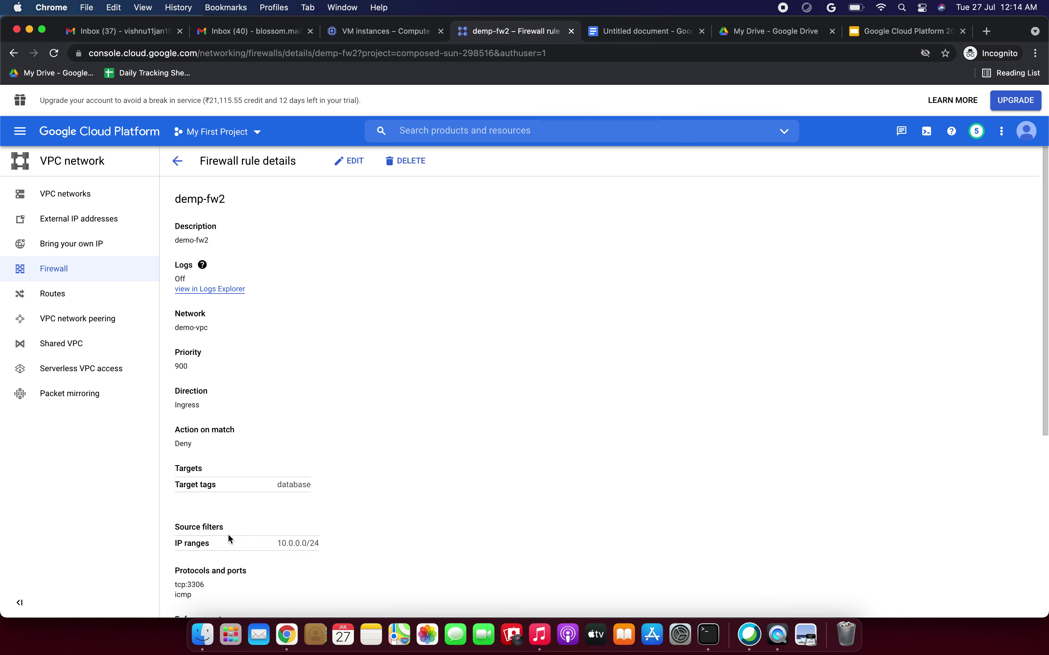
pyautogui.click(355, 161)
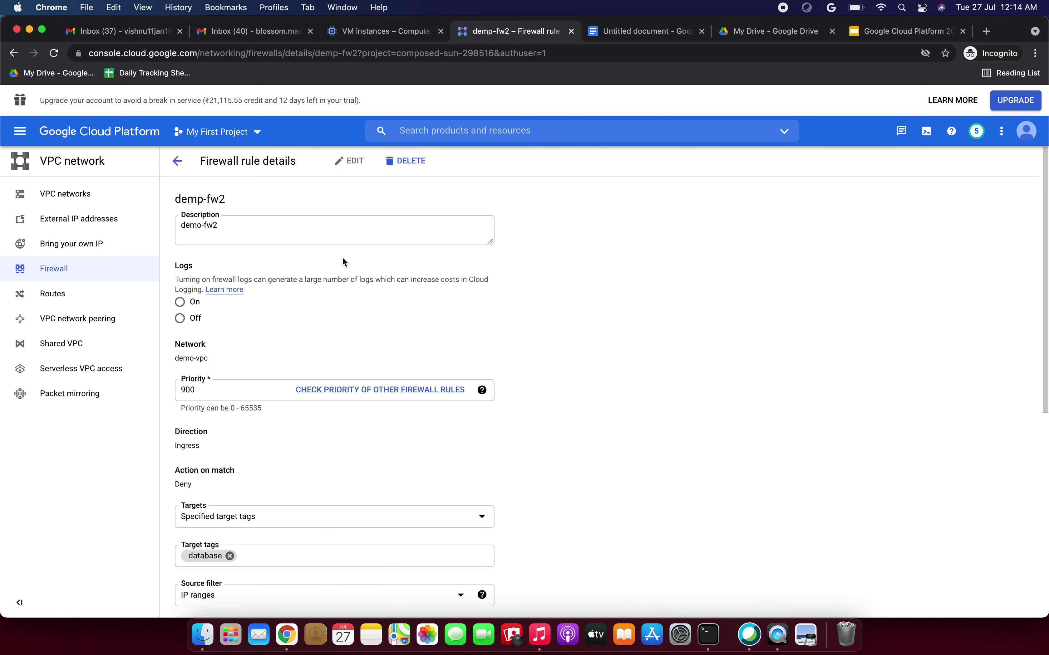
# Review the demp-fw2 rule's description, priority, action, target tags, source IP ranges, protocols and ports, and save the rule
pyautogui.tripleClick(308, 225)
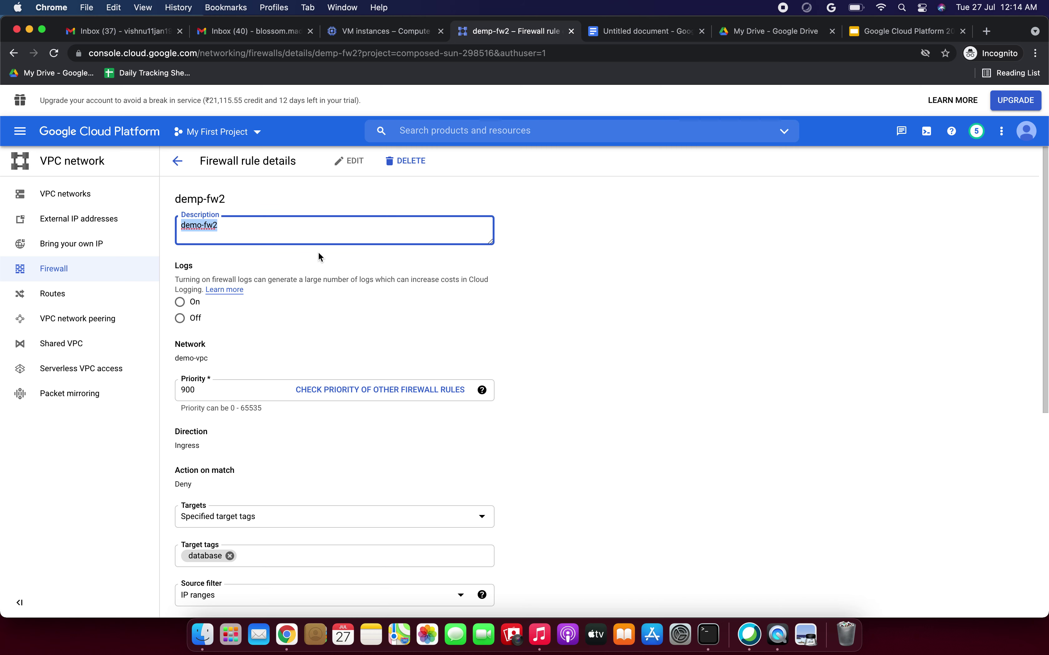
pyautogui.scroll(-3, 319, 256)
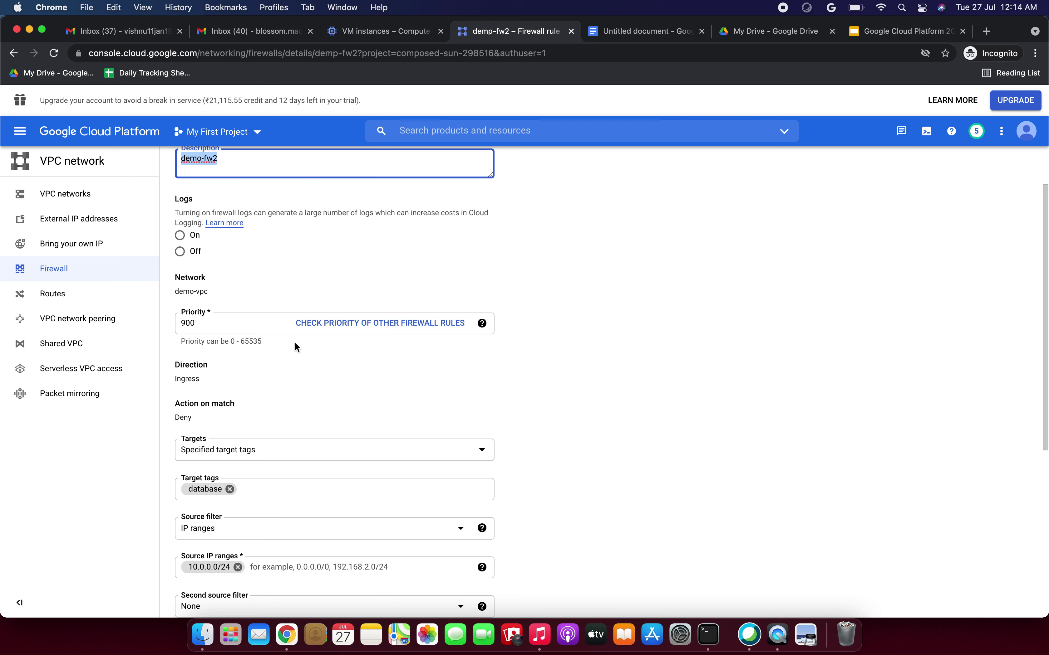
pyautogui.scroll(-5, 295, 343)
pyautogui.scroll(-1, 287, 342)
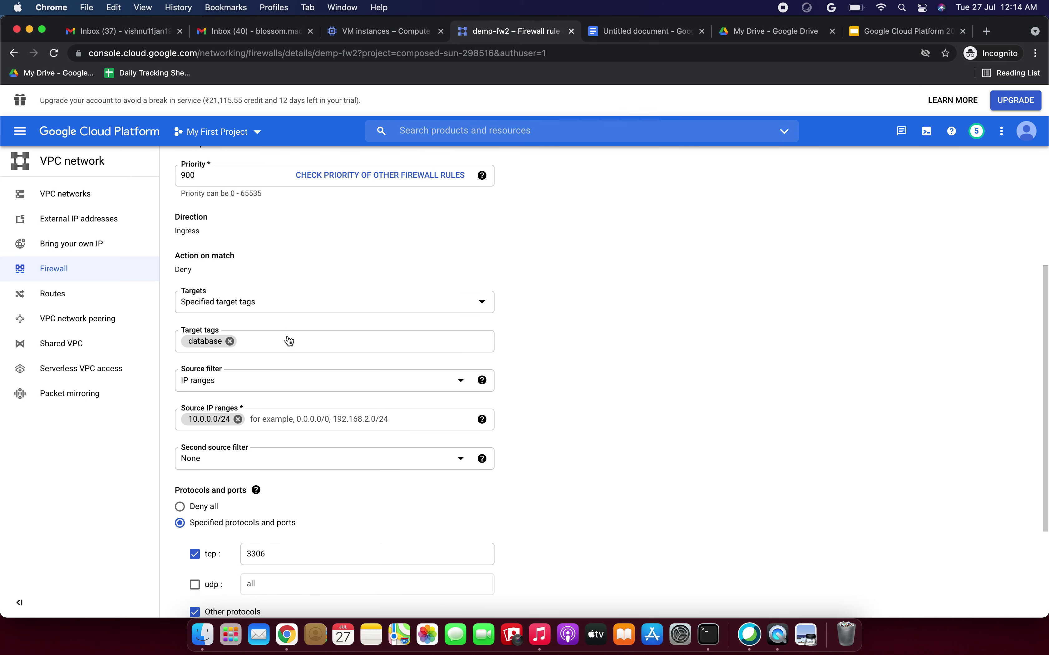
pyautogui.scroll(-2, 306, 271)
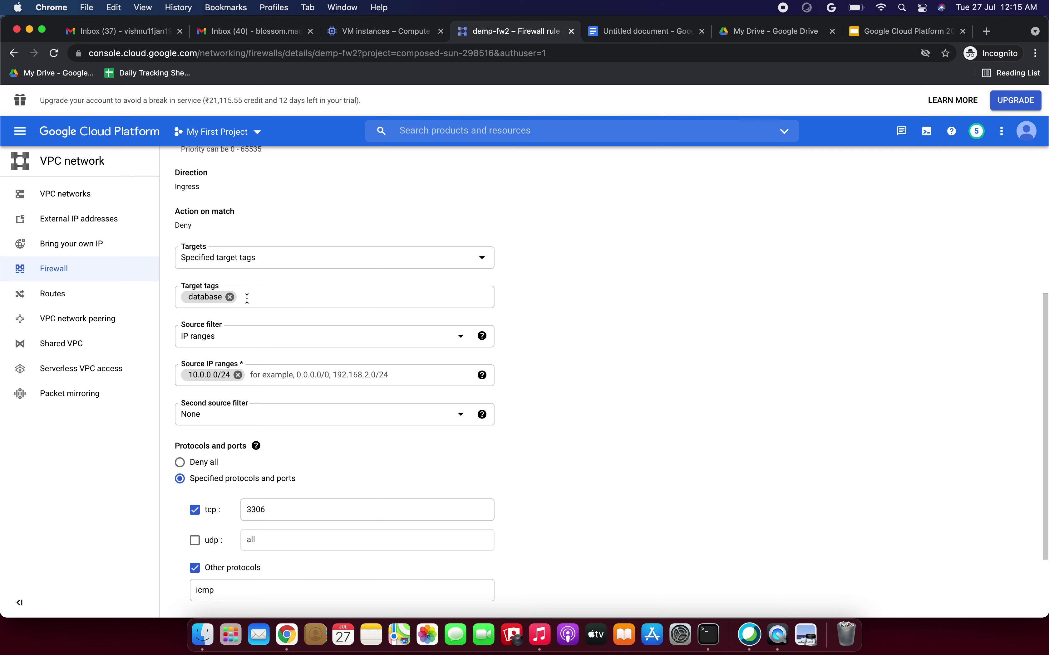
pyautogui.scroll(-3, 252, 297)
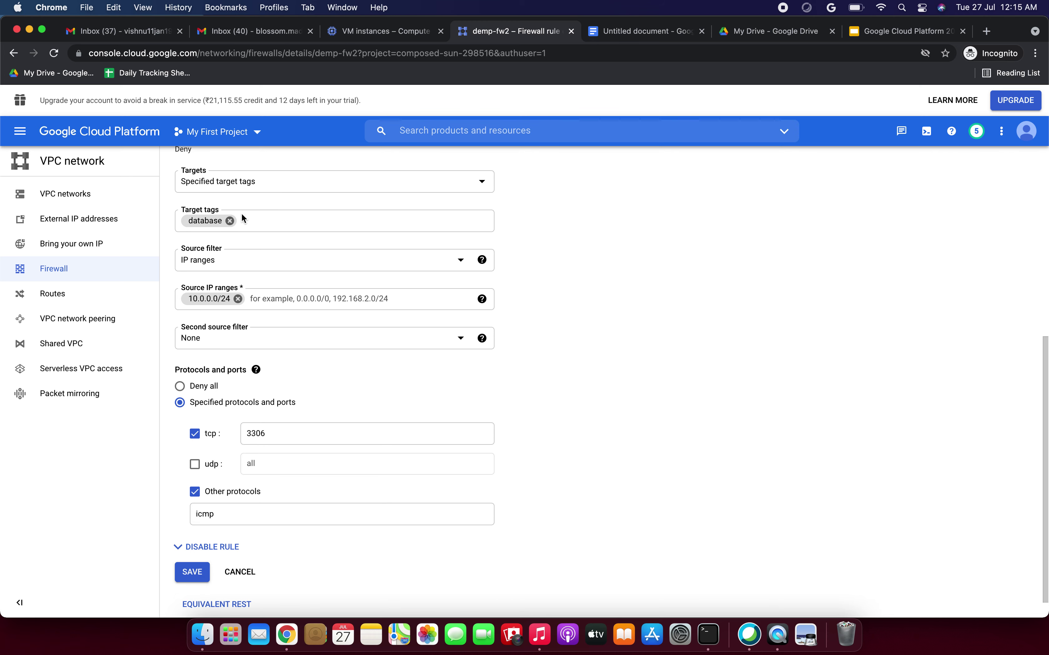
pyautogui.scroll(-1, 230, 264)
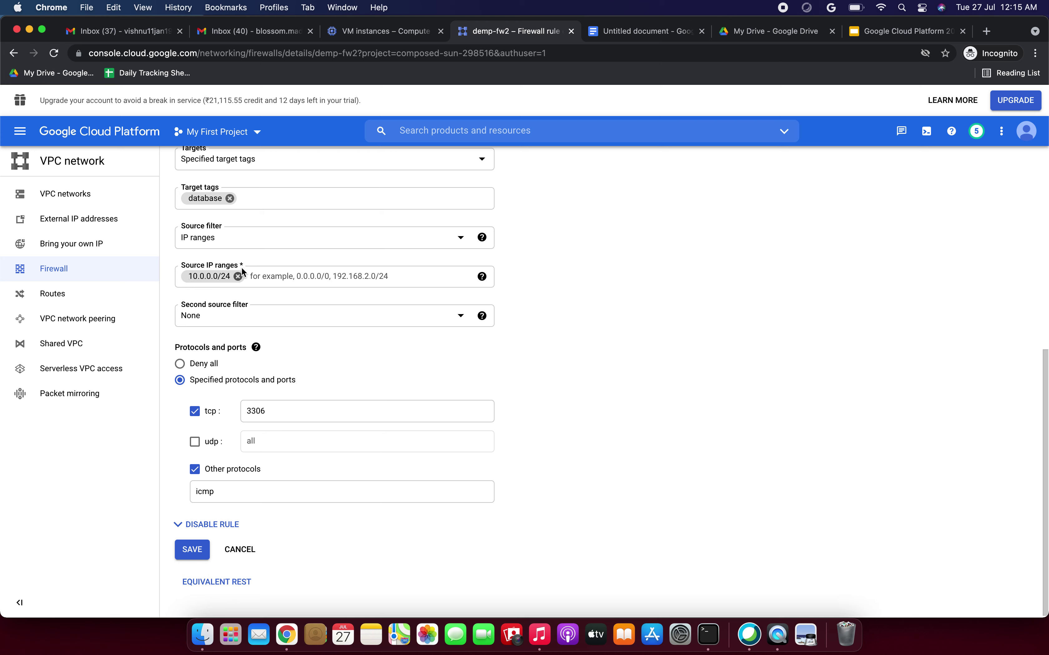
pyautogui.scroll(2, 273, 215)
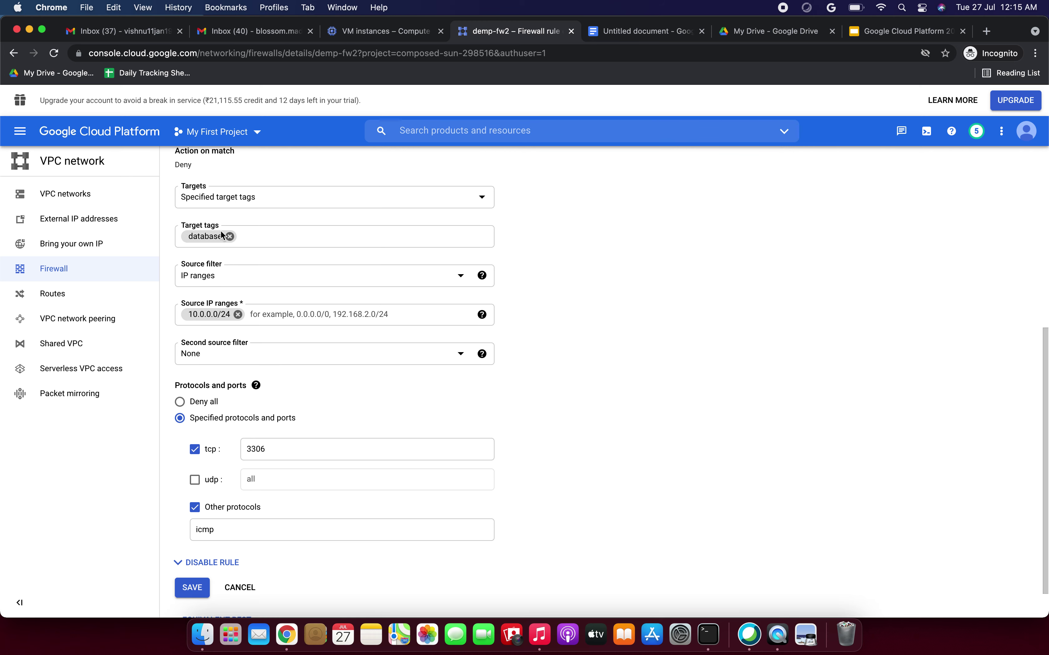
pyautogui.scroll(-2, 273, 265)
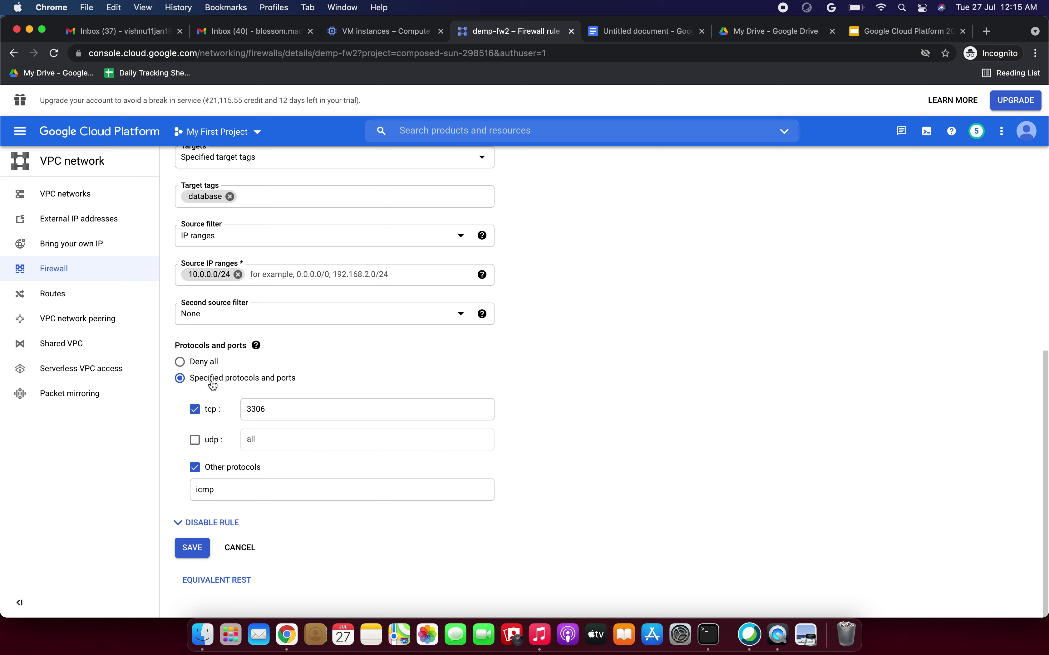
pyautogui.scroll(1, 315, 427)
pyautogui.scroll(10, 314, 427)
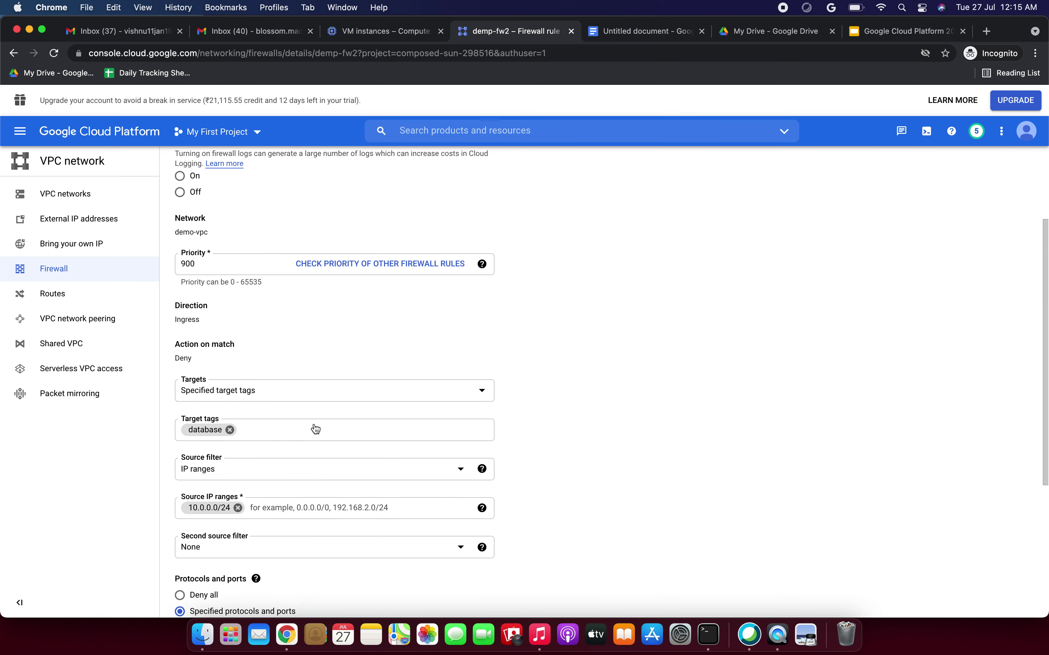
pyautogui.scroll(1, 315, 424)
pyautogui.click(381, 192)
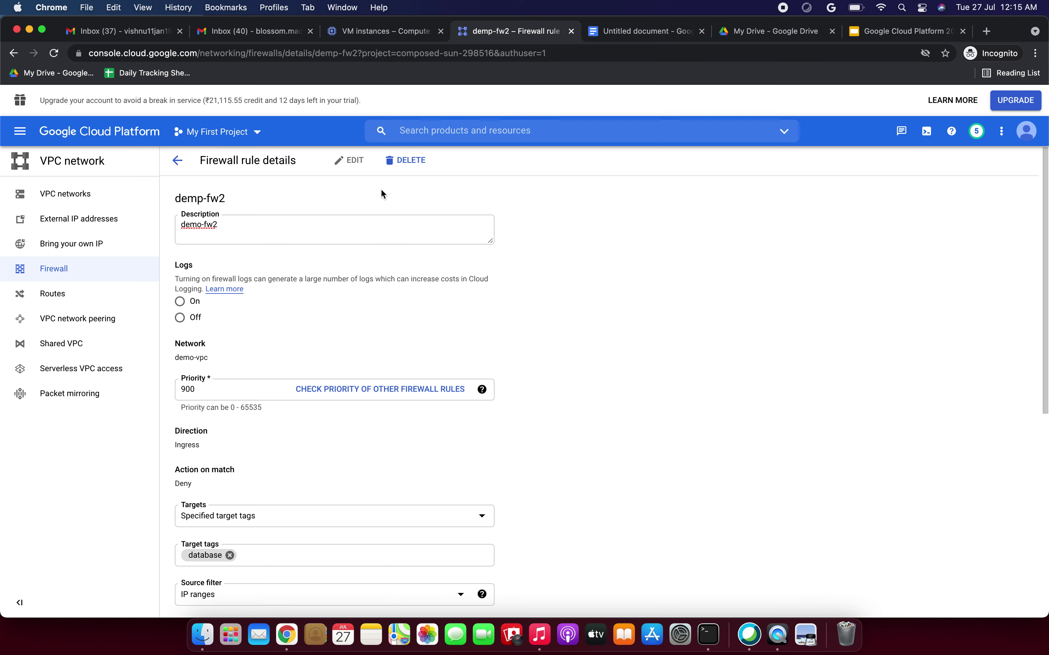
pyautogui.scroll(-8, 363, 302)
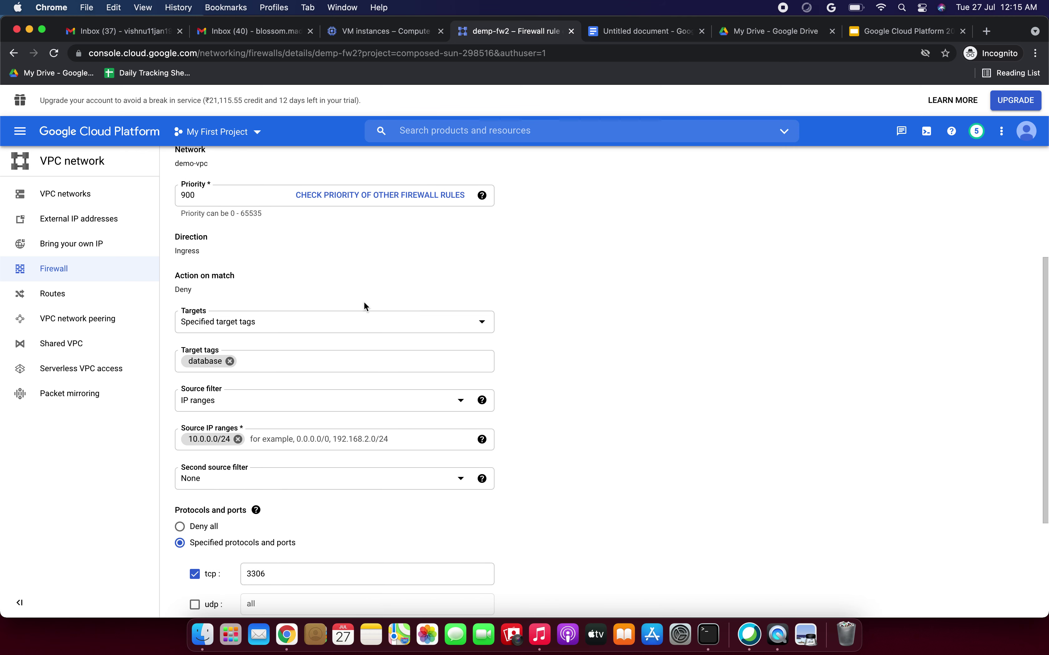
pyautogui.scroll(-3, 364, 307)
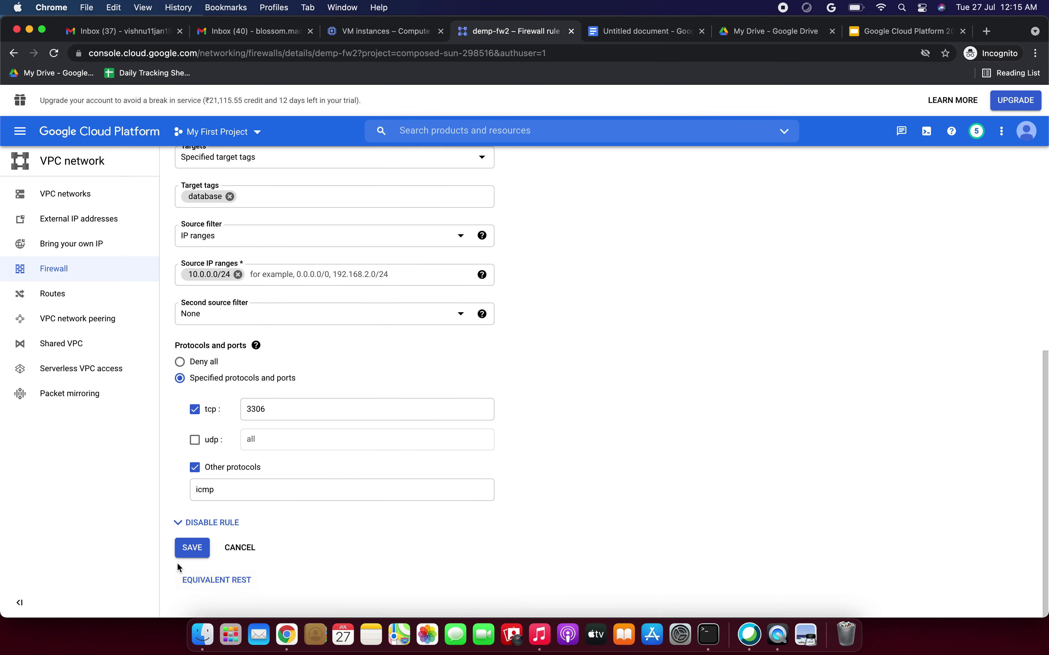
pyautogui.click(192, 548)
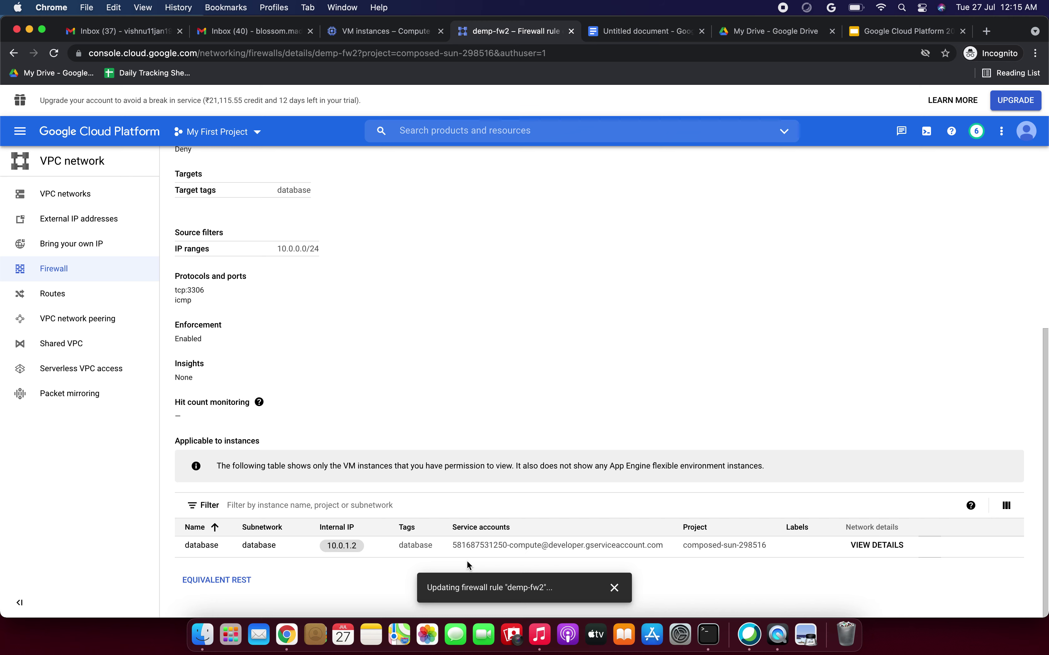
# Reopen the demp-fw2 rule for editing, check its name, description and port settings, save it again and dismiss the notification
pyautogui.scroll(10, 475, 451)
pyautogui.click(349, 161)
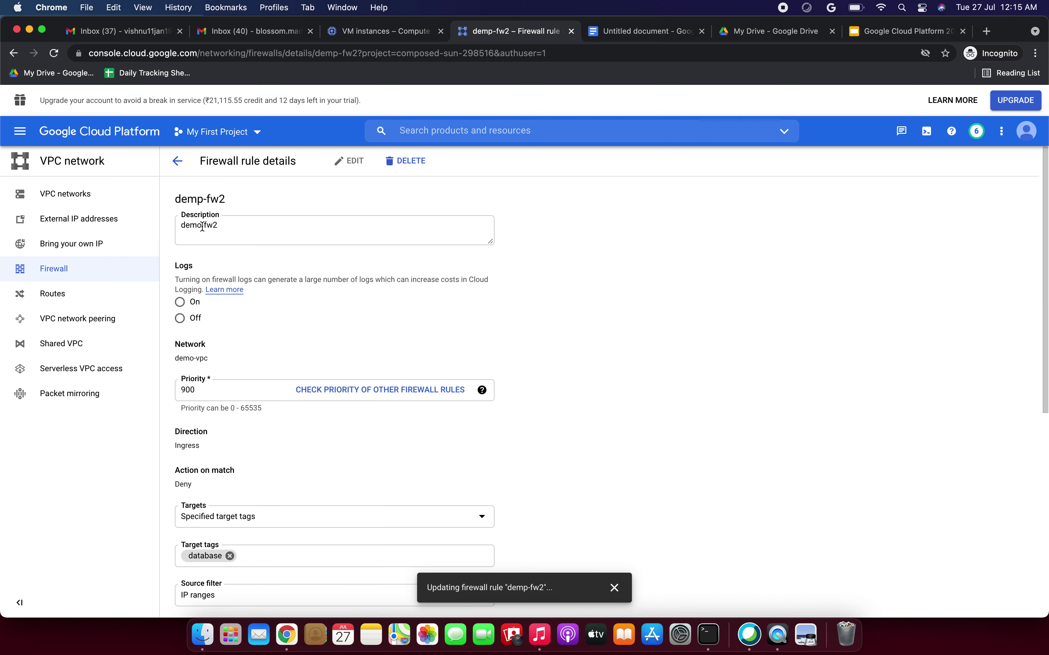
pyautogui.click(232, 227)
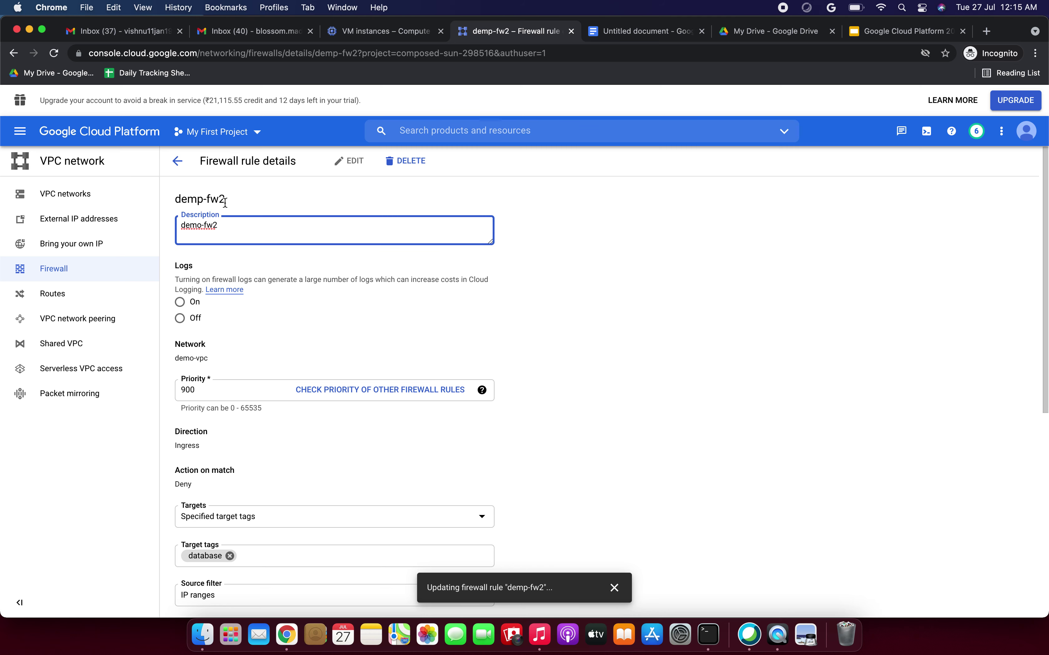
pyautogui.scroll(-10, 249, 226)
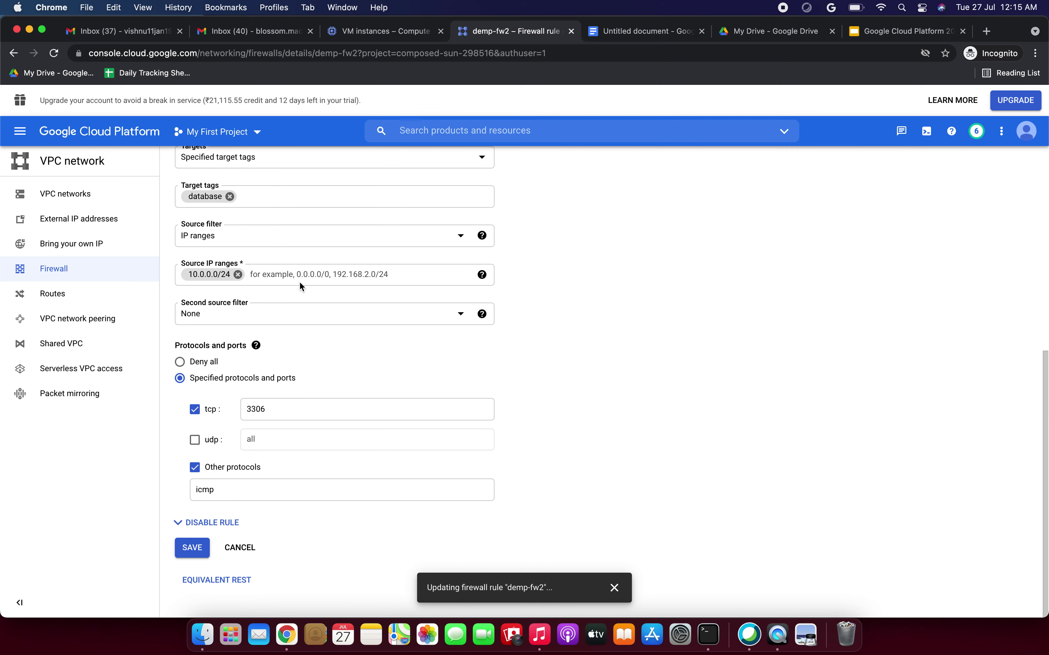
pyautogui.scroll(10, 299, 281)
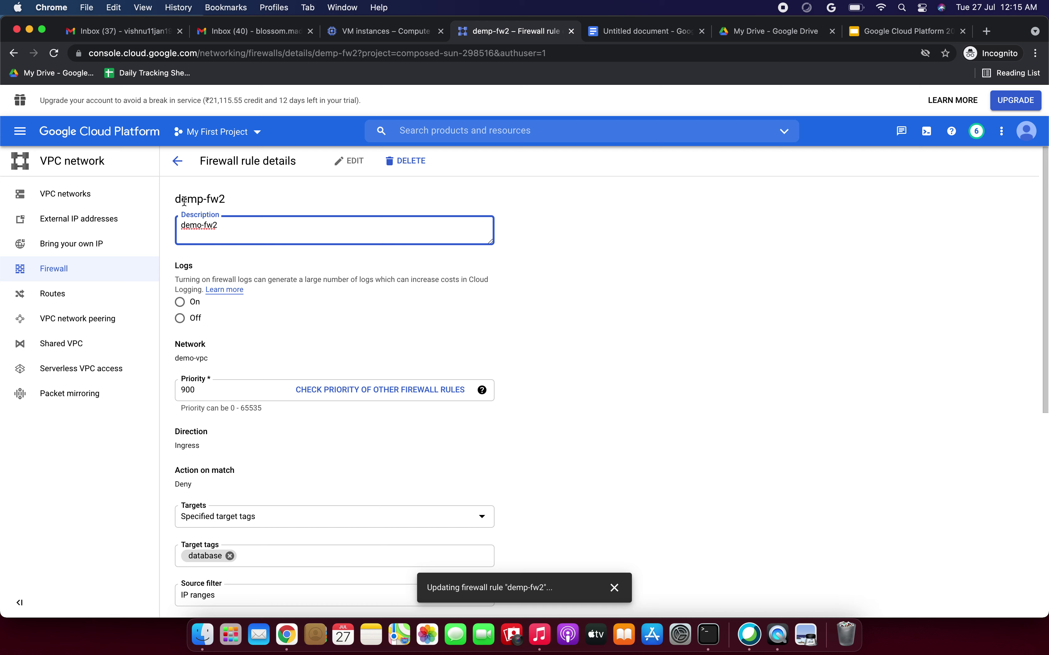
pyautogui.moveTo(198, 201); pyautogui.dragTo(211, 201)
pyautogui.click(222, 225)
pyautogui.scroll(-8, 363, 280)
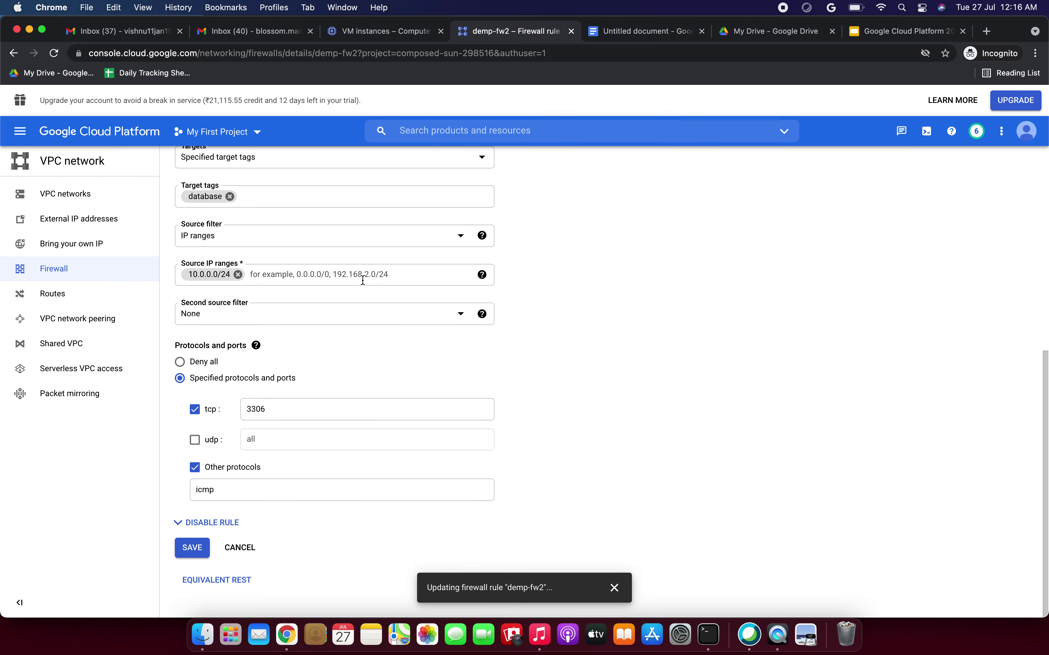
pyautogui.click(190, 549)
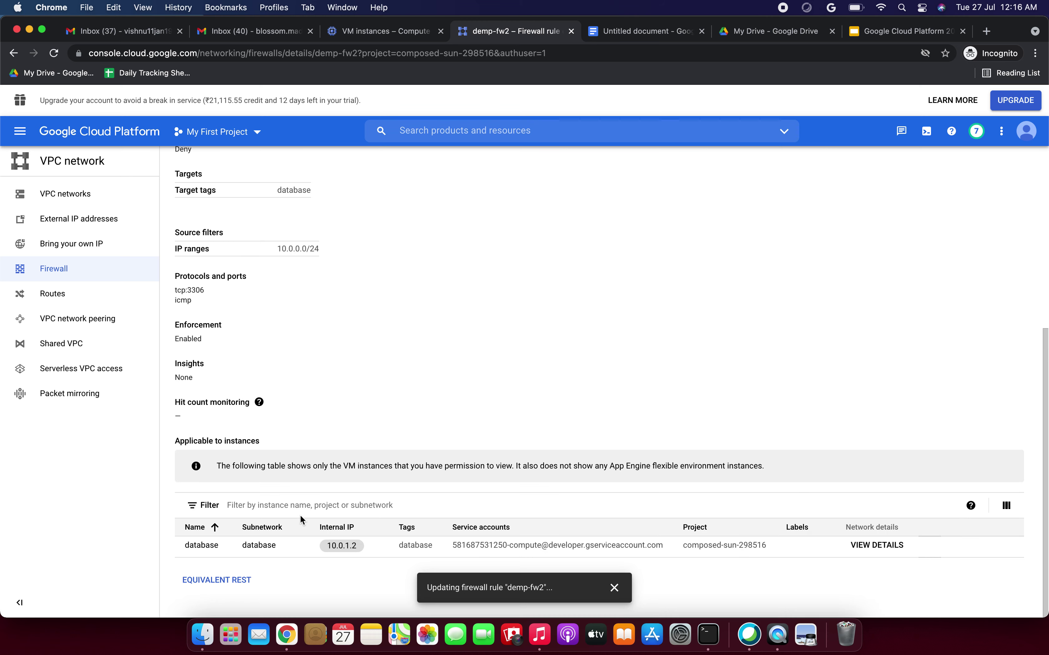
pyautogui.click(614, 588)
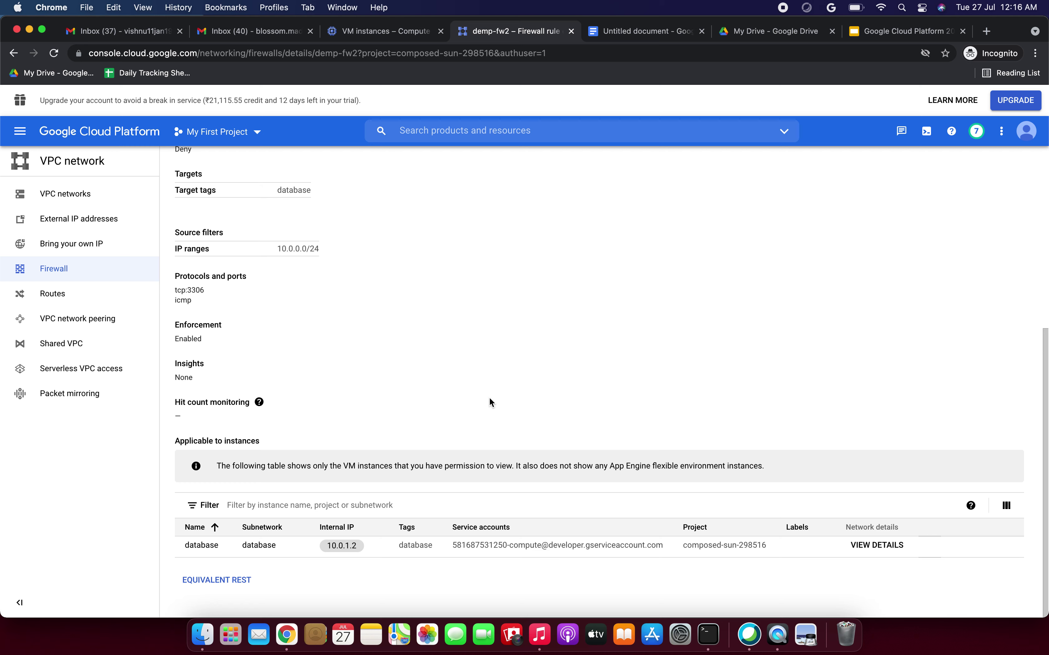
# Look through the firewall rule and ping test screenshots in the untitled Google Docs document, and return to the VM instances list
pyautogui.scroll(7, 490, 398)
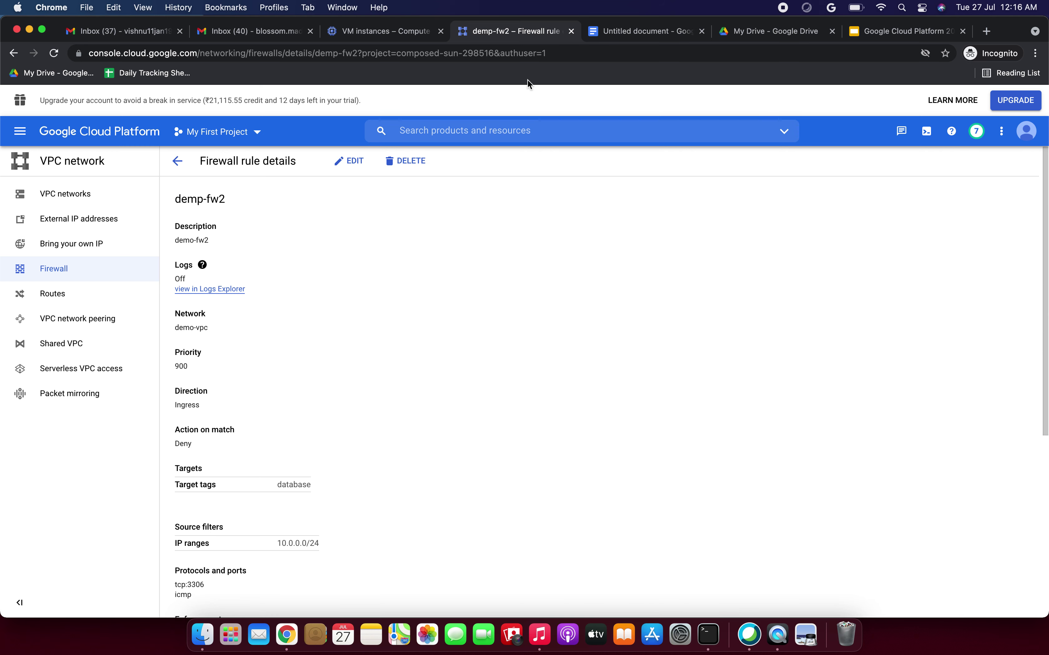
pyautogui.click(382, 33)
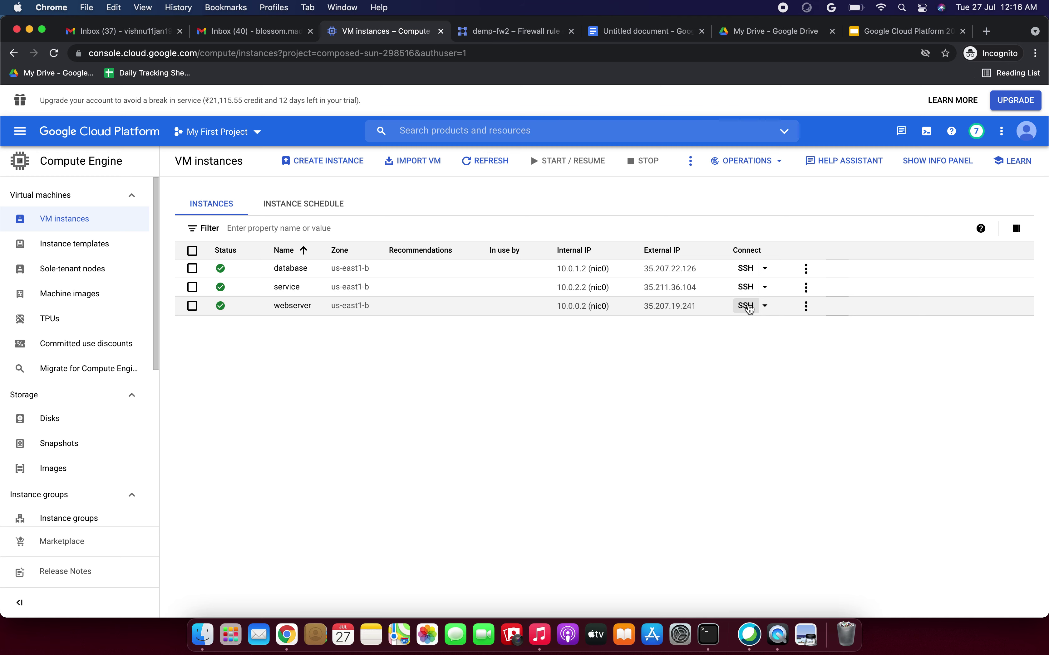
pyautogui.click(641, 31)
pyautogui.scroll(-15, 556, 345)
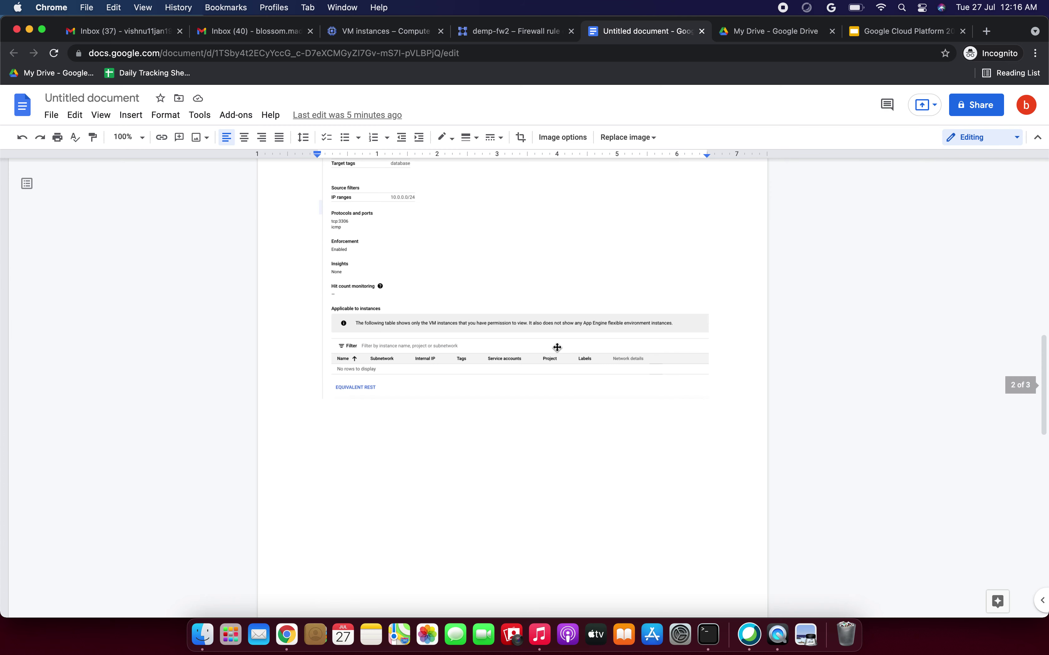
pyautogui.scroll(-6, 557, 347)
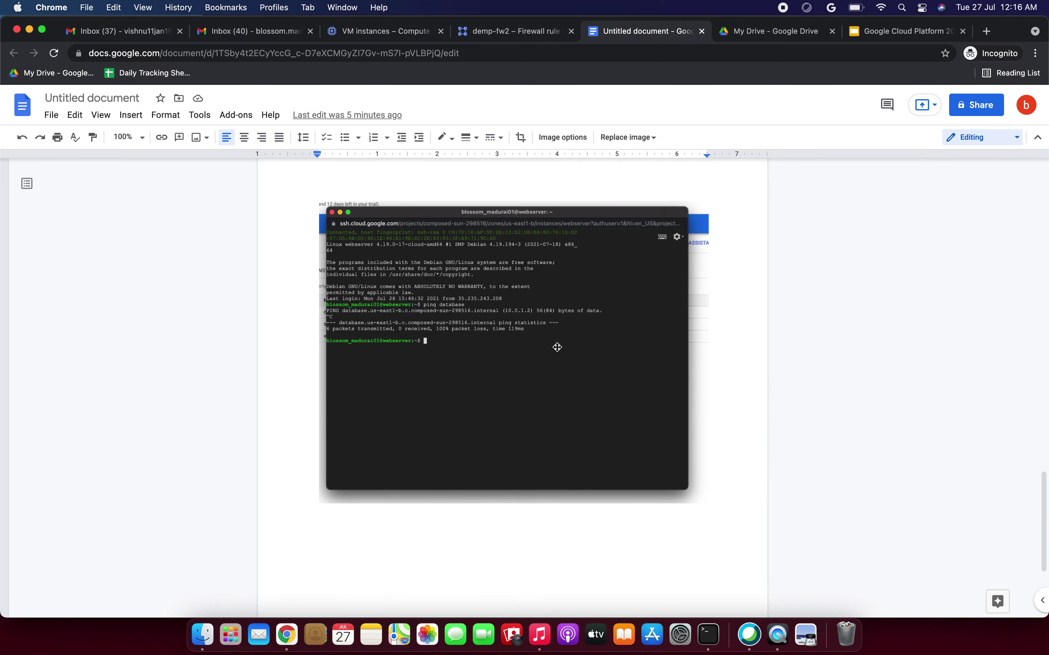
pyautogui.click(400, 36)
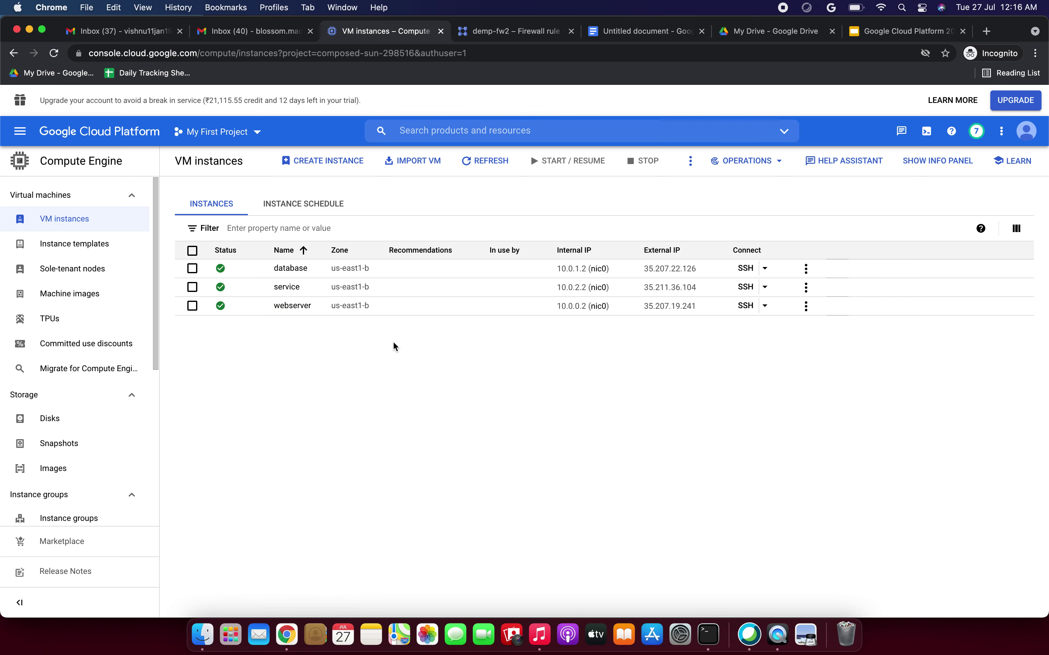
# Open an SSH session to the webserver instance and move its window clear of the instance names
pyautogui.click(746, 306)
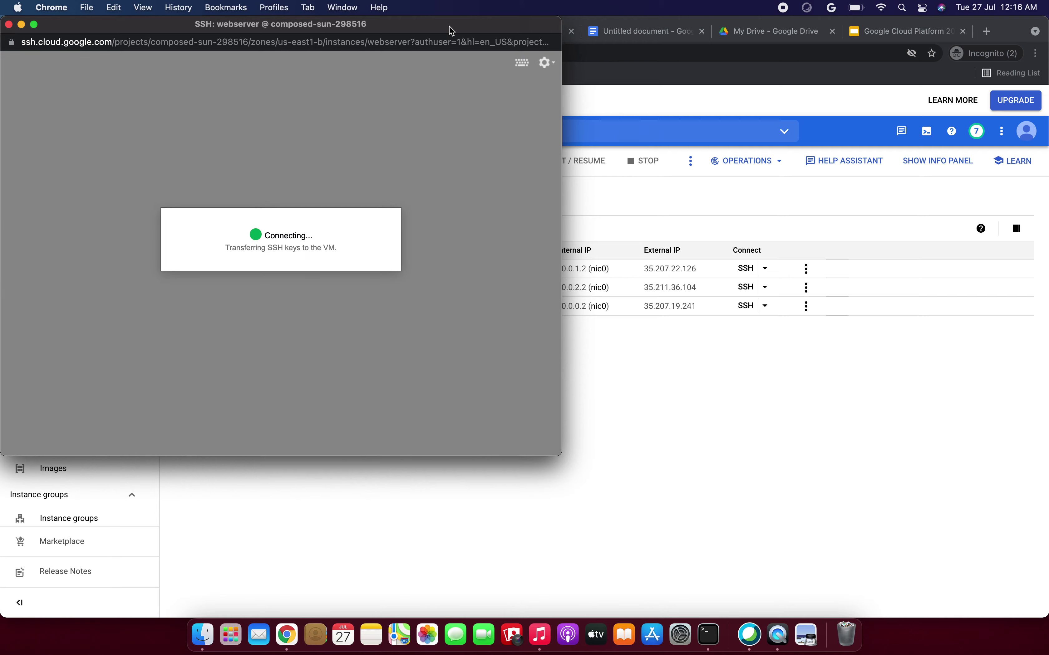
pyautogui.moveTo(450, 29); pyautogui.dragTo(735, 175)
pyautogui.moveTo(611, 171); pyautogui.dragTo(739, 171)
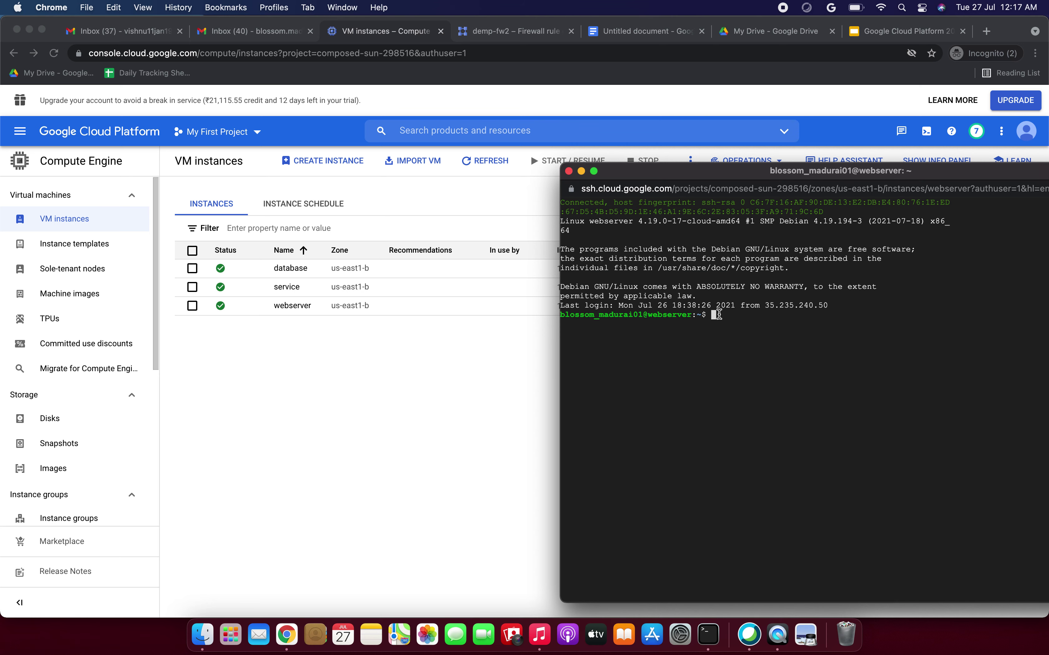
# Run ping database from the webserver's SSH session and stop it after several packets
pyautogui.write('ping database')
pyautogui.press('Return')
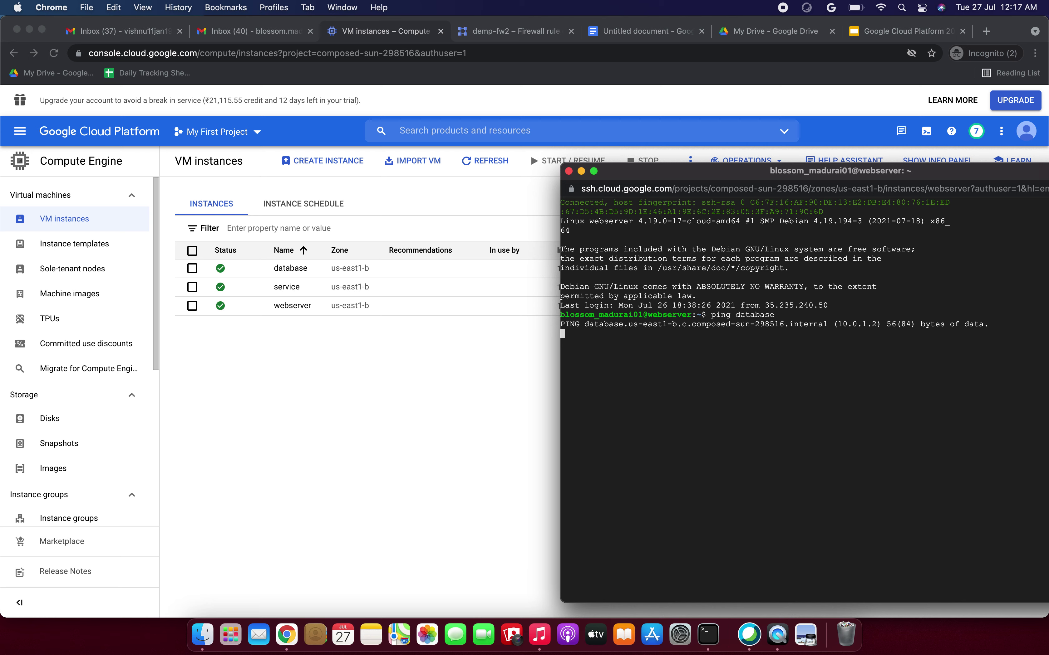
pyautogui.hotkey('ctrl', 'c')
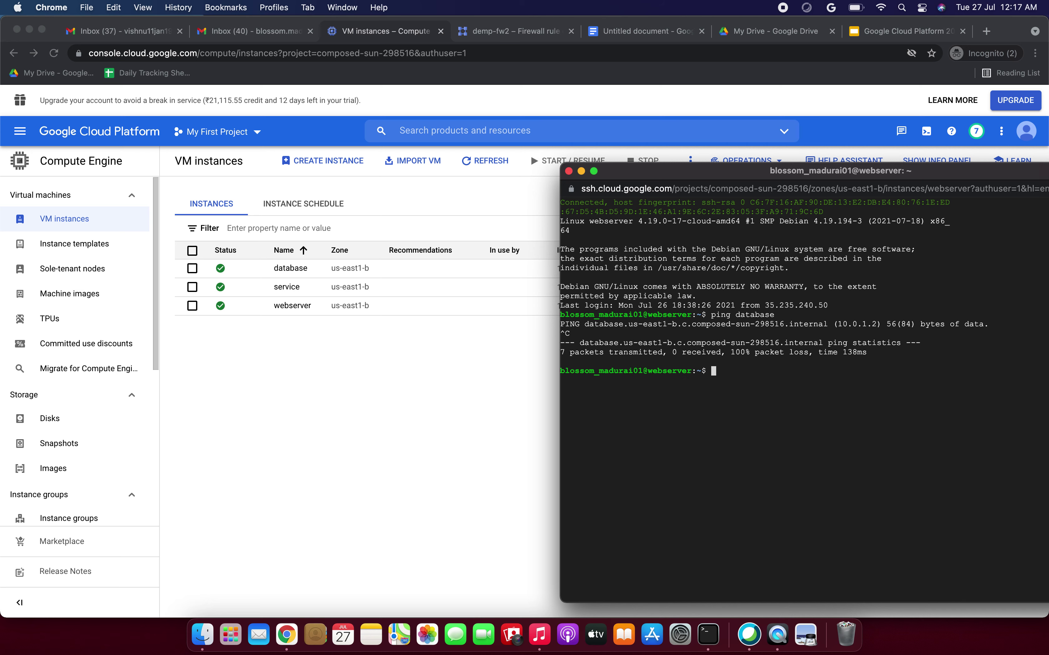
# End the webserver's SSH session with the exit command
pyautogui.moveTo(735, 356)
pyautogui.mouseDown()
pyautogui.moveTo(797, 356)
pyautogui.moveTo(733, 355)
pyautogui.mouseUp()
pyautogui.click(728, 373)
pyautogui.write('exit')
pyautogui.press('Return')
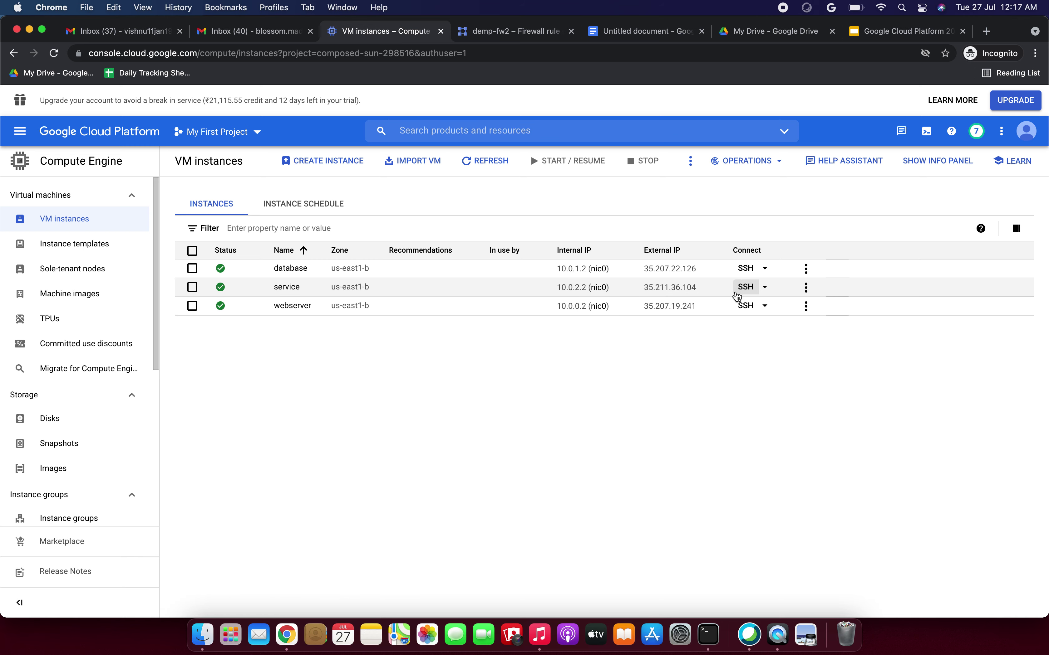
# Open an SSH session to the service instance and move its window clear of the instance names
pyautogui.click(749, 294)
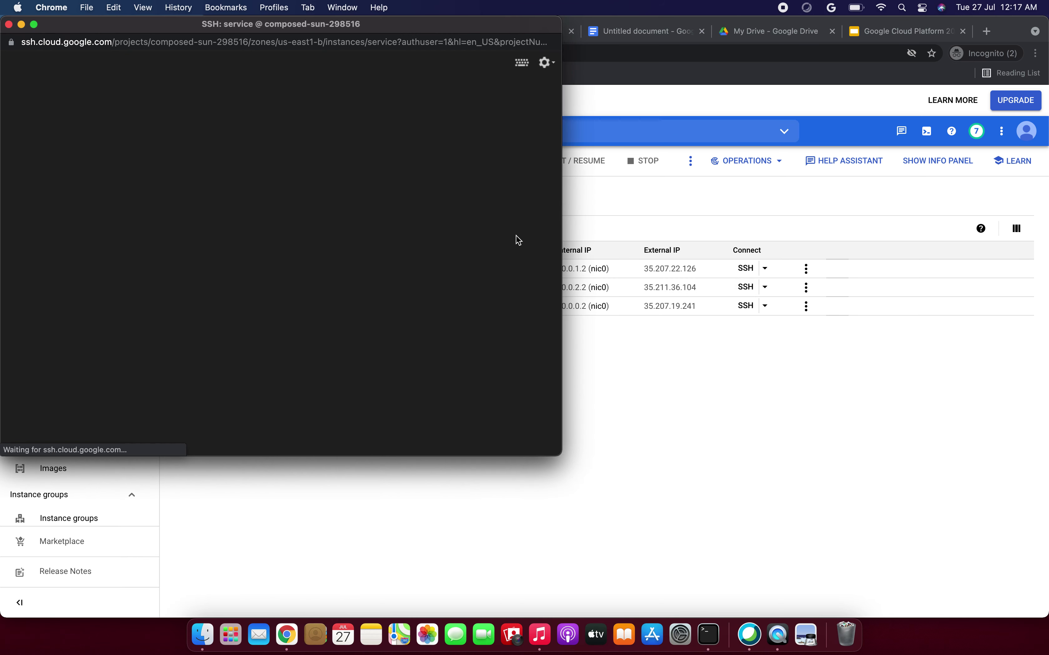
pyautogui.moveTo(290, 30); pyautogui.dragTo(766, 105)
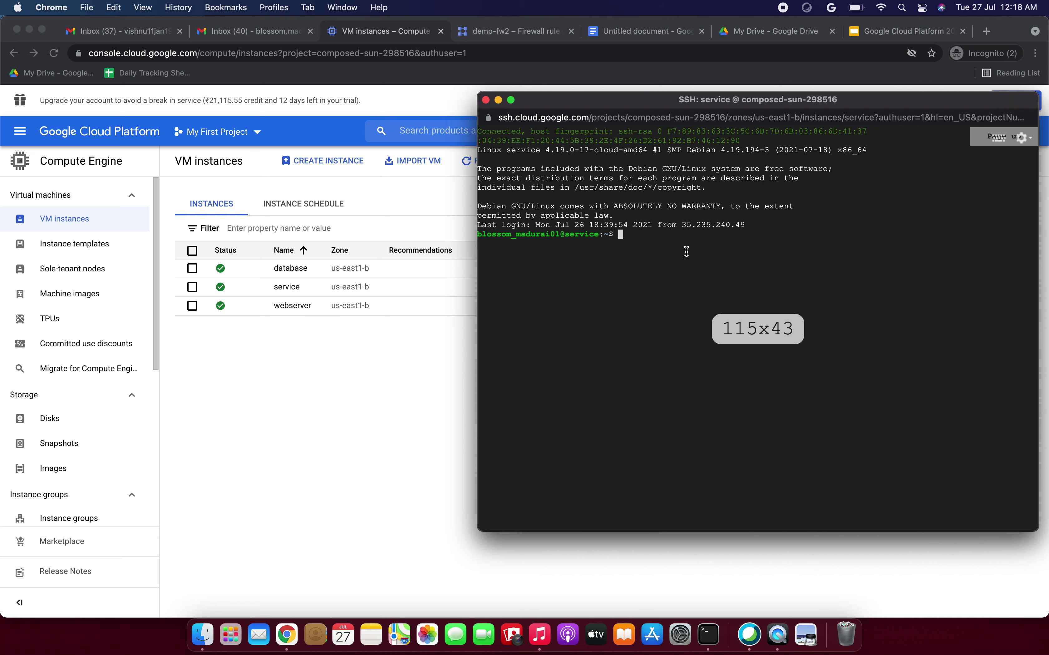
# Run ping database in the service instance's SSH session and stop it after several packets
pyautogui.write('p')
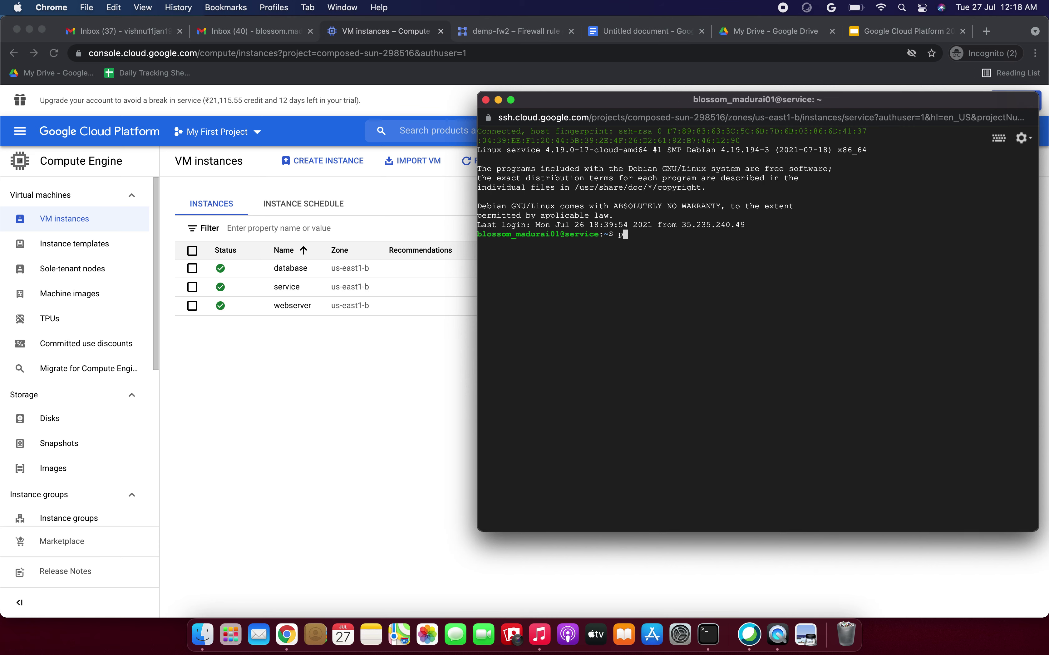
pyautogui.write('ing databse')
pyautogui.press('BackSpace')
pyautogui.press('BackSpace')
pyautogui.write('as')
pyautogui.press('Return')
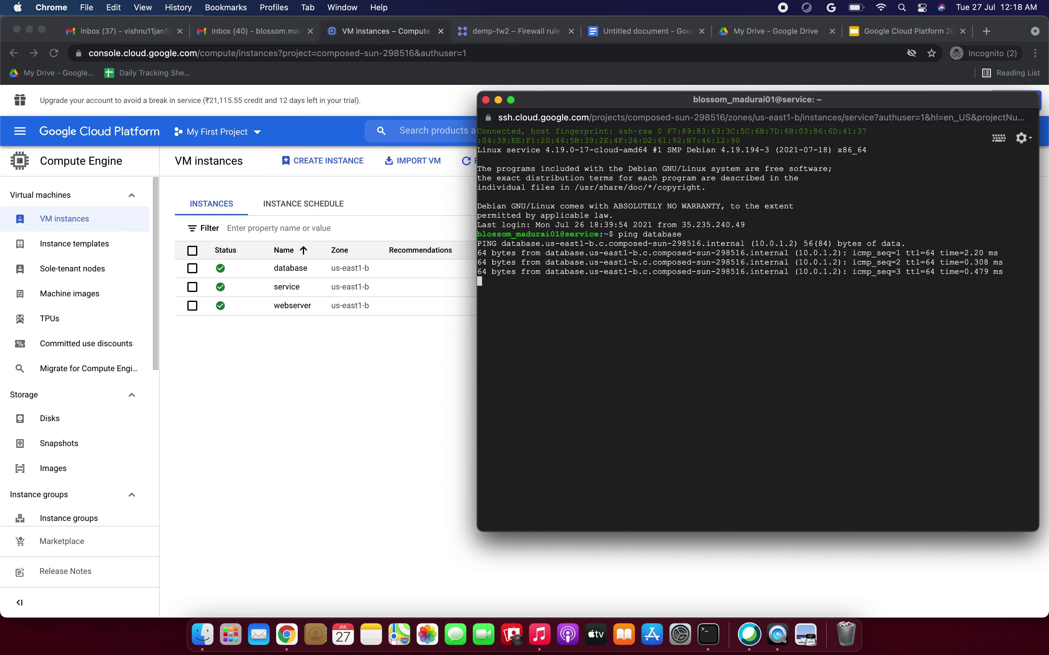
pyautogui.hotkey('ctrl', 'c')
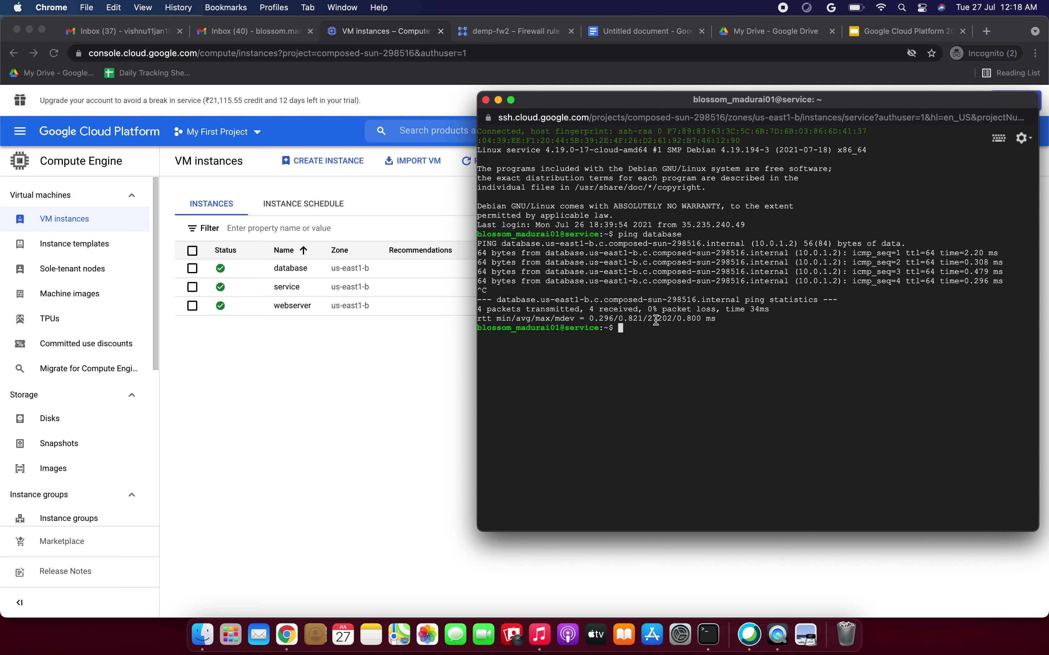
# Highlight the packet loss figure, the ping command and the service host name in the terminal output
pyautogui.moveTo(648, 309); pyautogui.dragTo(719, 309)
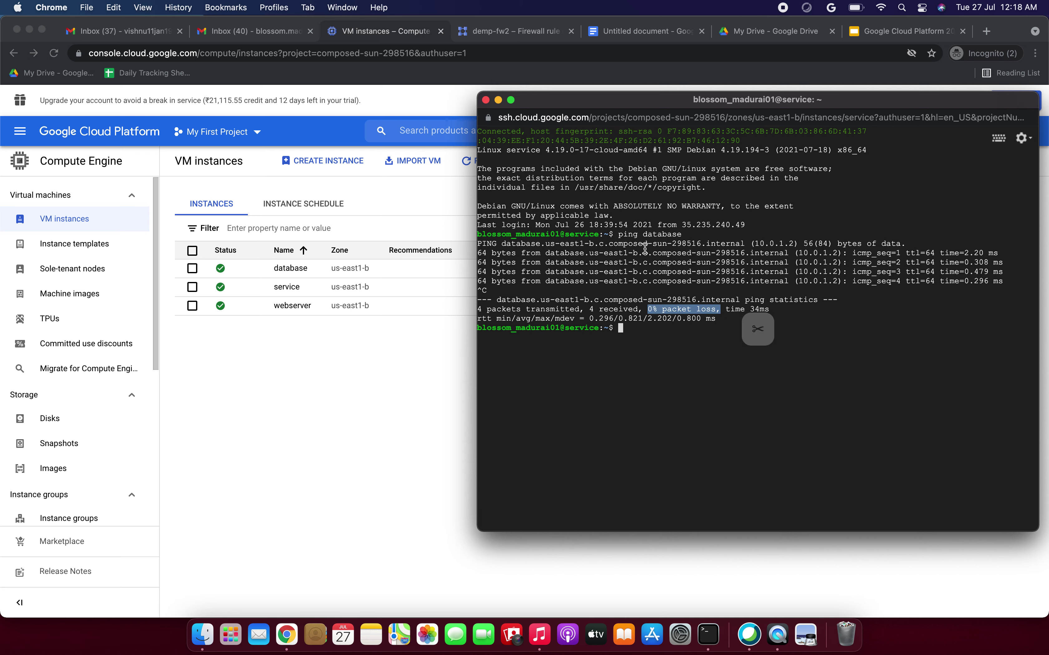
pyautogui.moveTo(614, 235); pyautogui.dragTo(682, 235)
pyautogui.moveTo(556, 234); pyautogui.dragTo(598, 234)
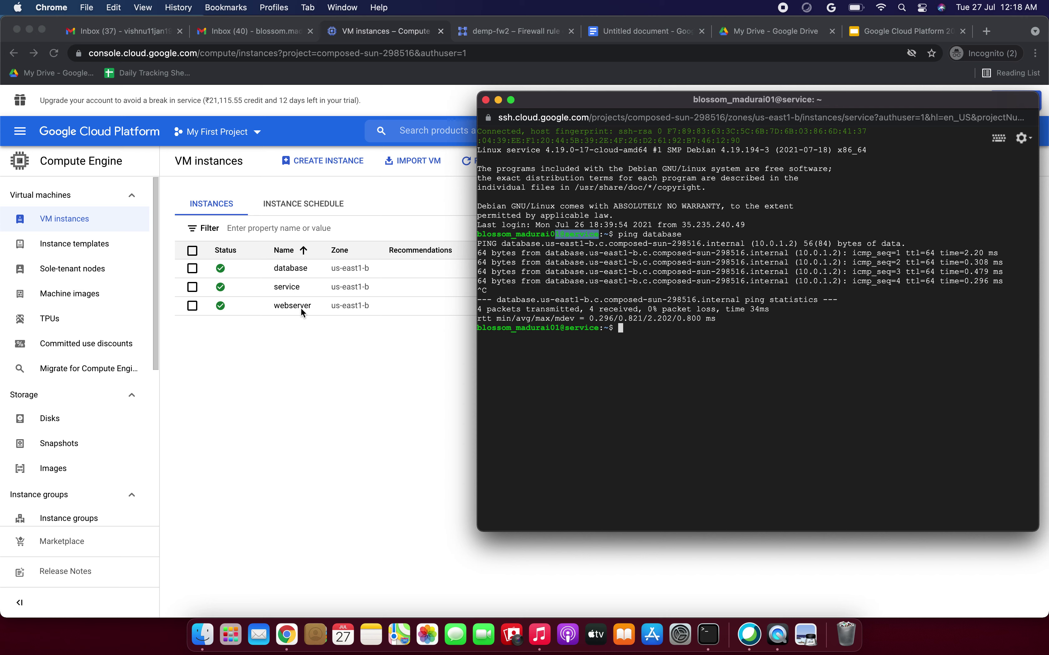
# End the service instance's SSH session with the exit command
pyautogui.click(647, 339)
pyautogui.write('exit')
pyautogui.press('Return')
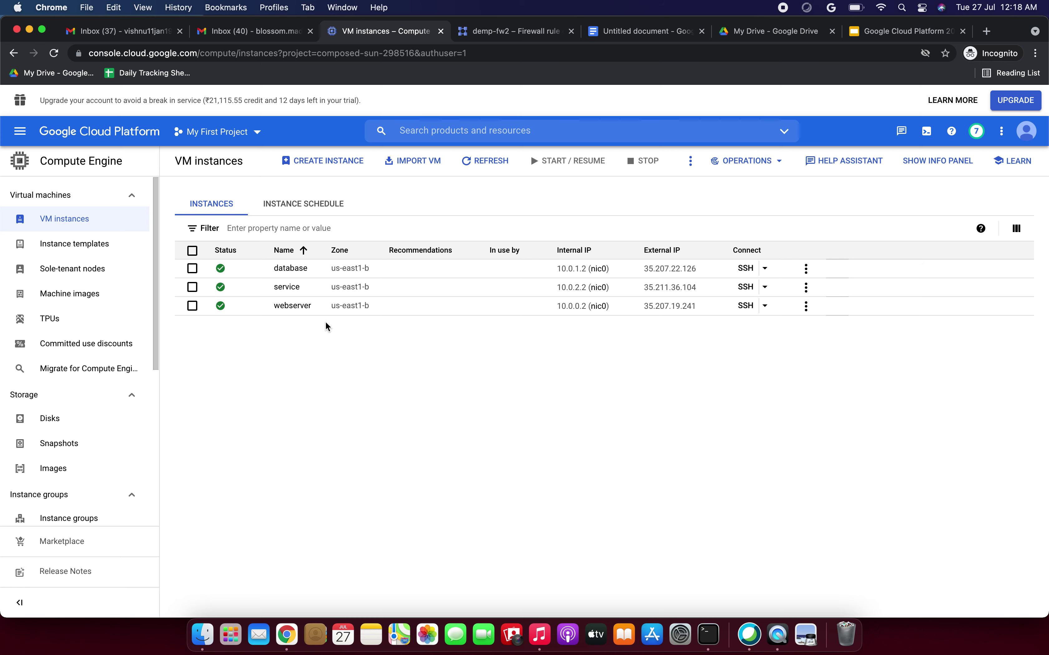
# Select all VM instances in the list and delete the database instance with its boot disk
pyautogui.click(192, 250)
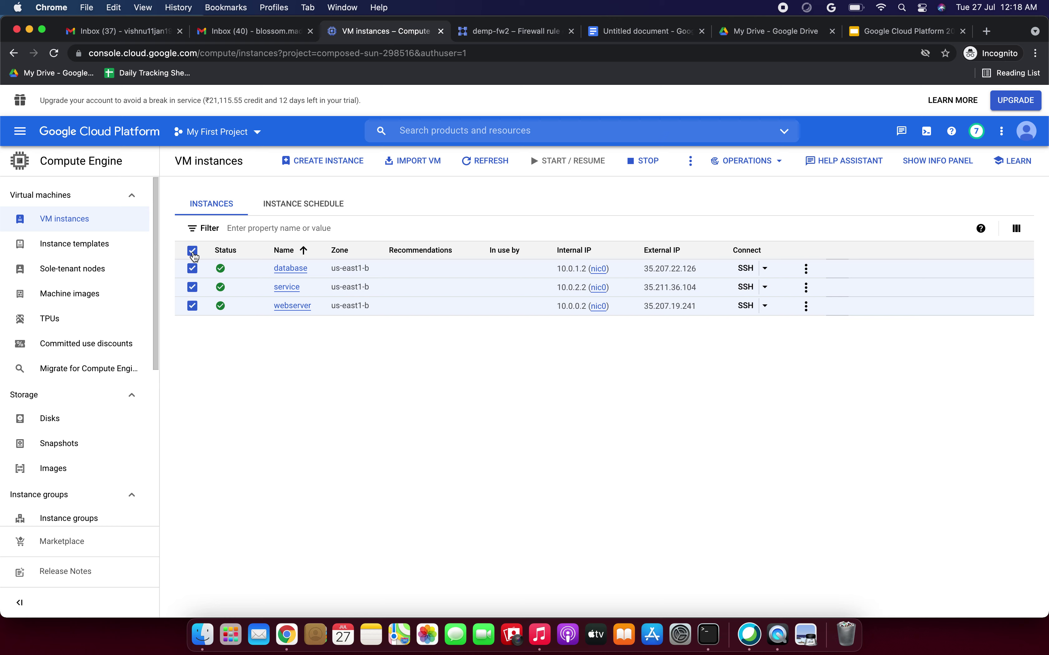
pyautogui.click(806, 269)
pyautogui.click(823, 366)
pyautogui.click(667, 395)
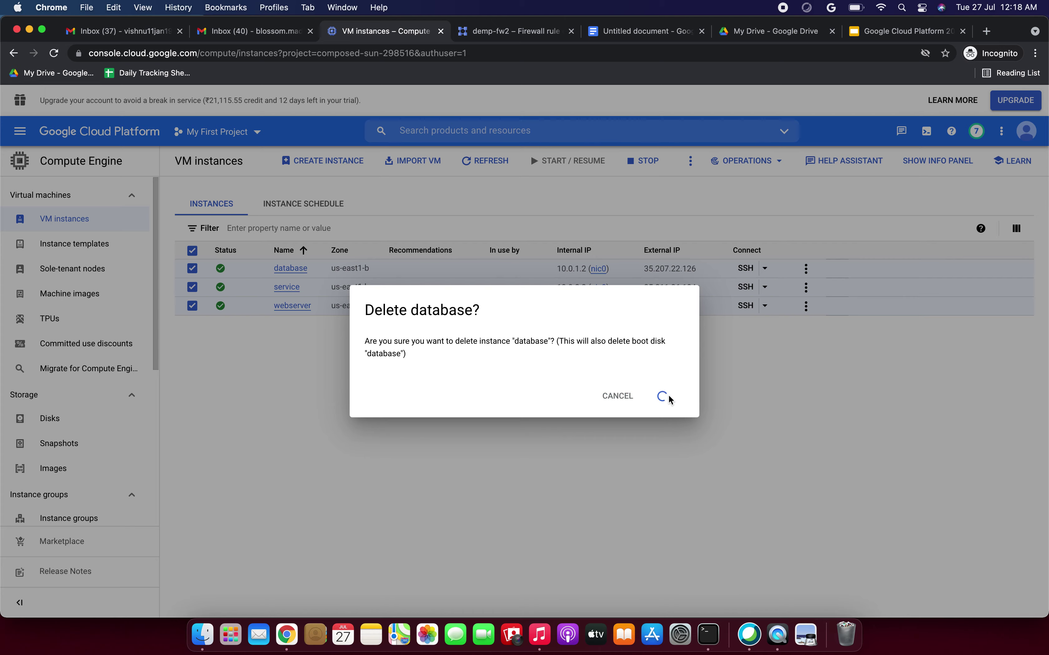
# Delete the service and webserver VM instances one after the other, confirming each deletion
pyautogui.click(806, 287)
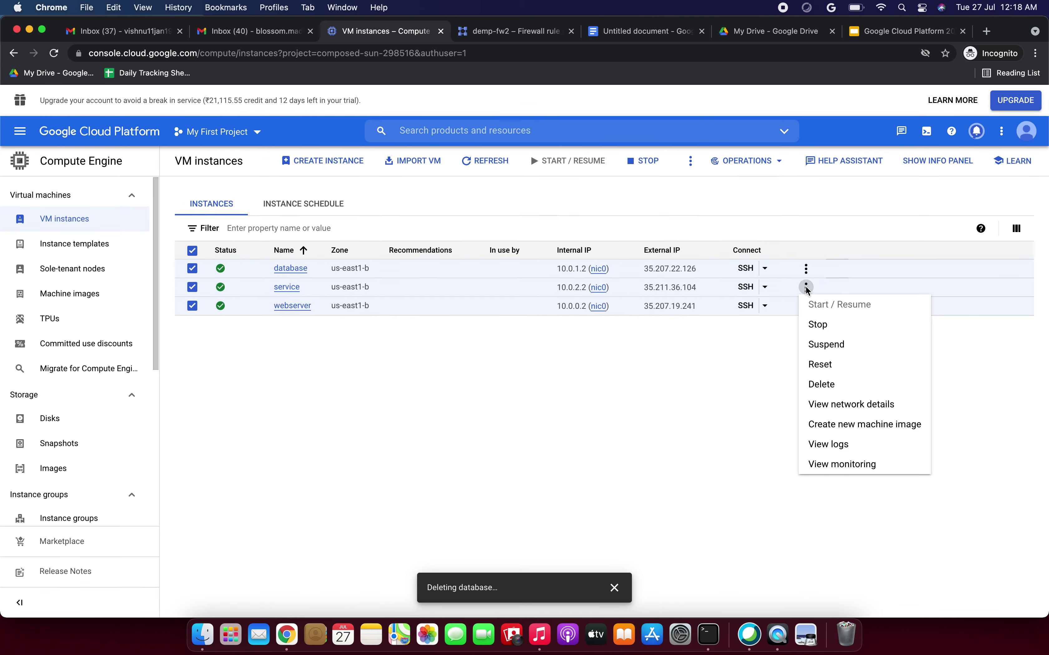
pyautogui.click(822, 384)
pyautogui.click(662, 394)
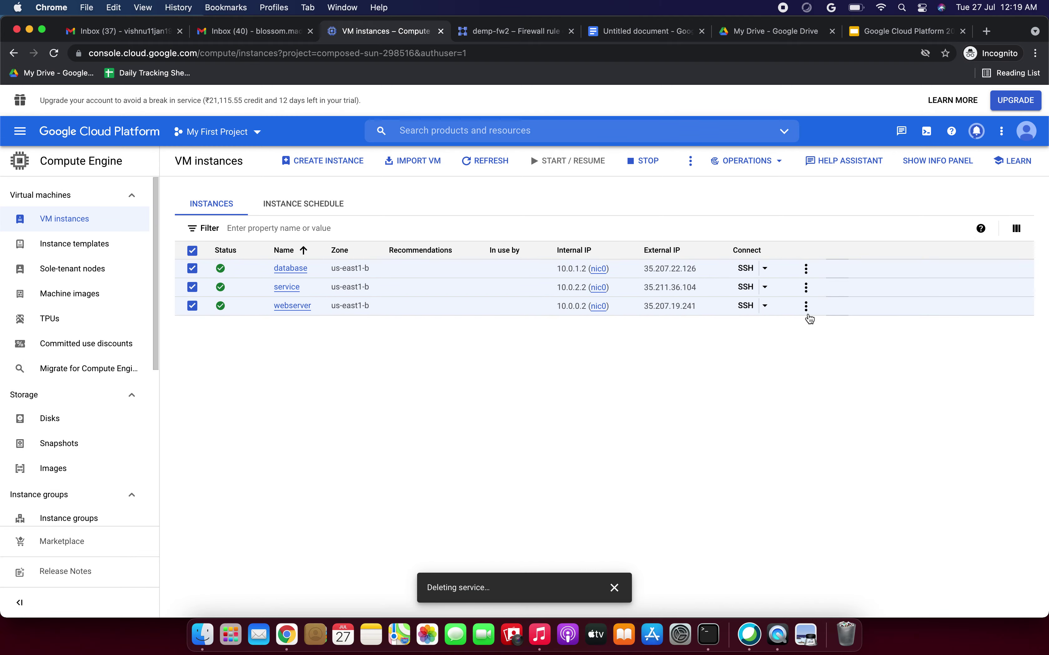
pyautogui.click(805, 306)
pyautogui.click(837, 404)
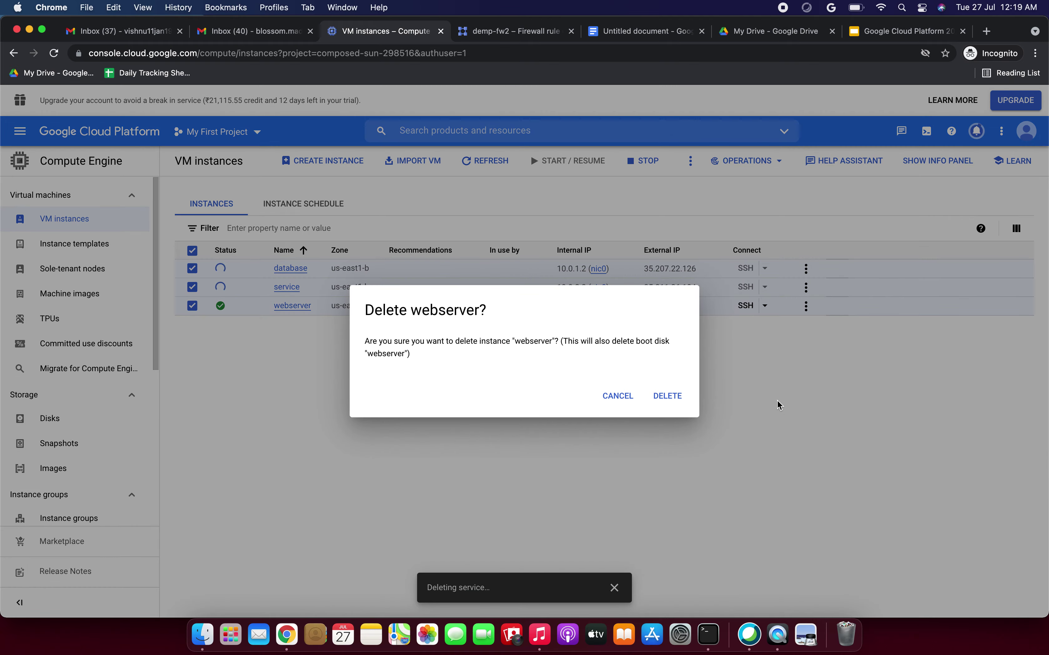
pyautogui.click(659, 393)
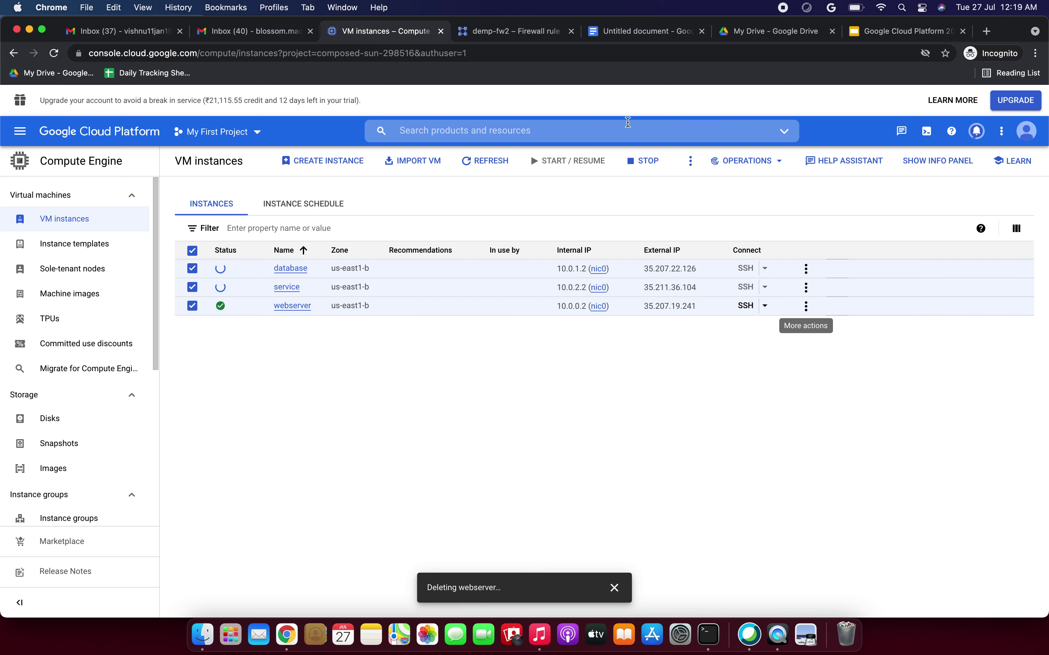
# Delete the demo-vpc network together with its subnetworks, routes and firewall rules
pyautogui.click(527, 32)
pyautogui.click(82, 194)
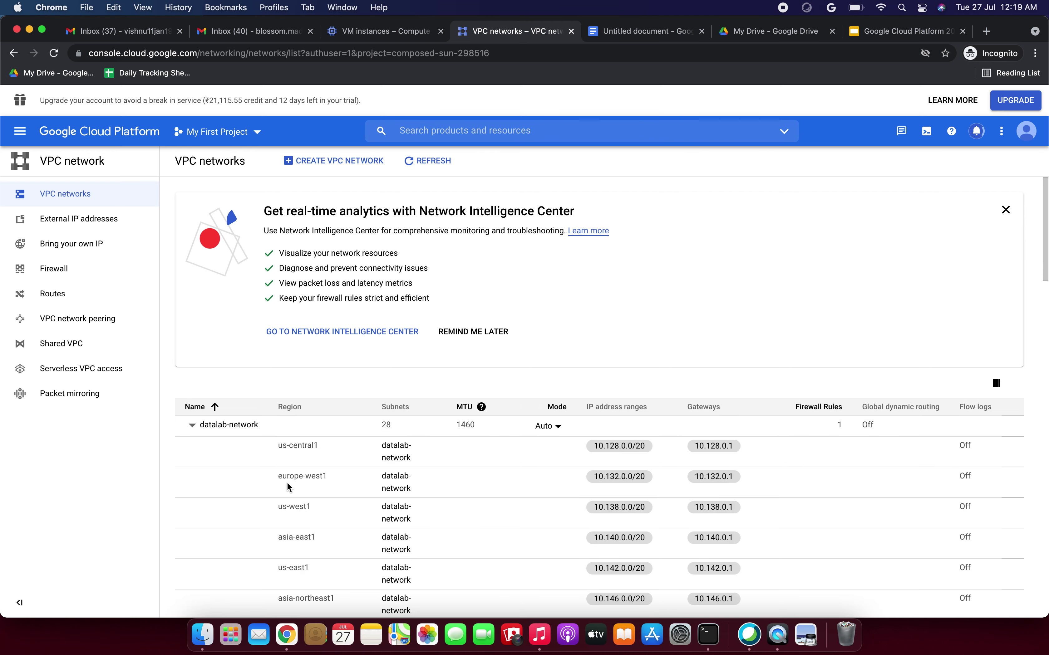
pyautogui.scroll(-15, 287, 482)
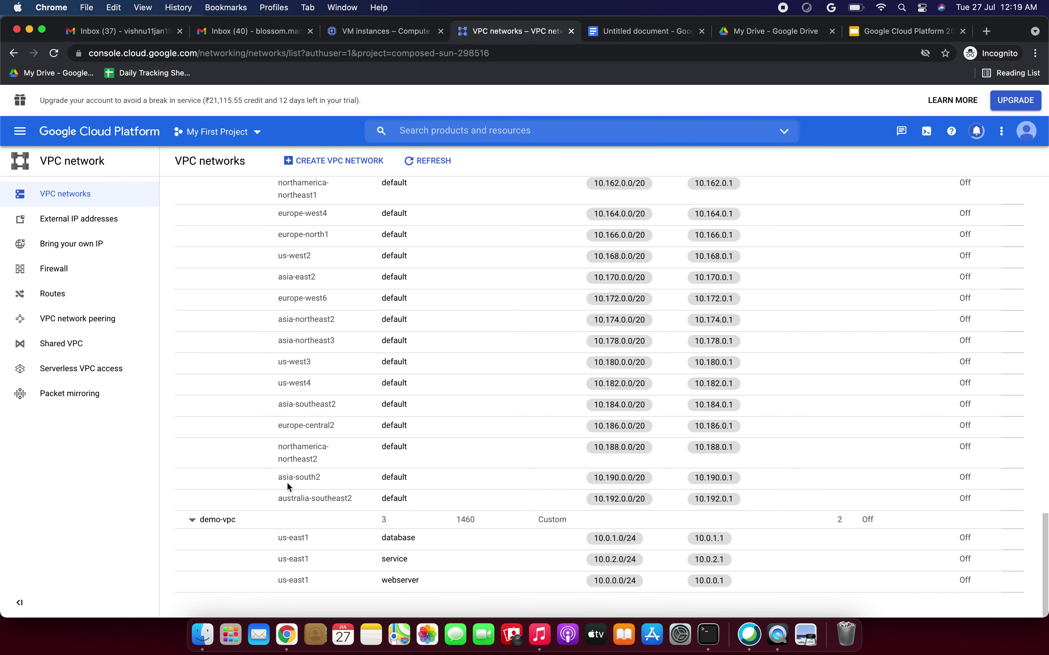
pyautogui.click(223, 521)
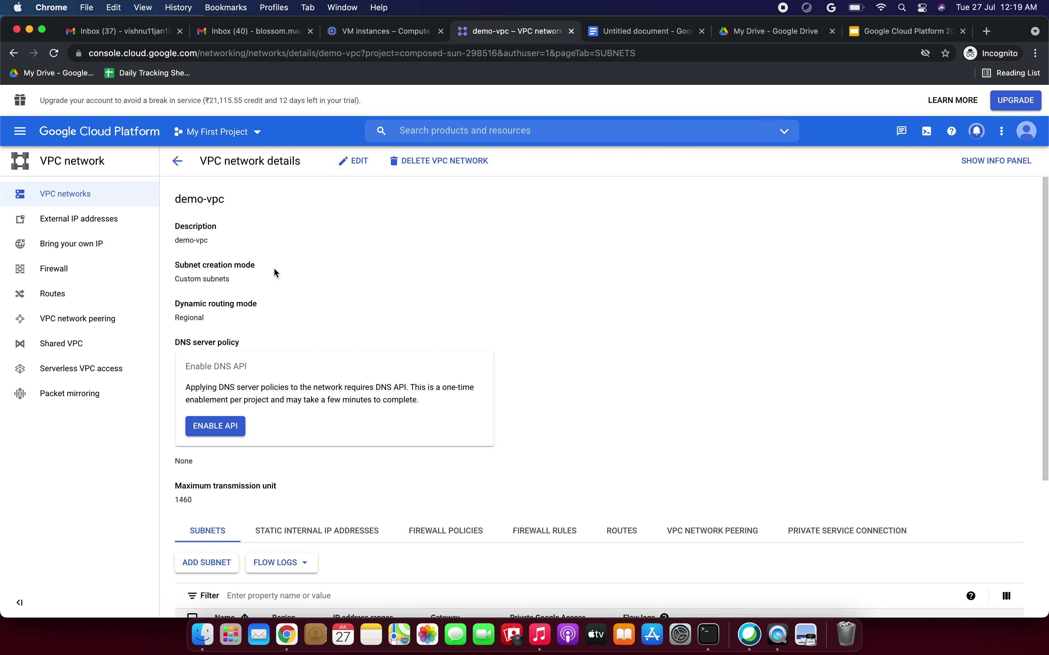
pyautogui.click(438, 164)
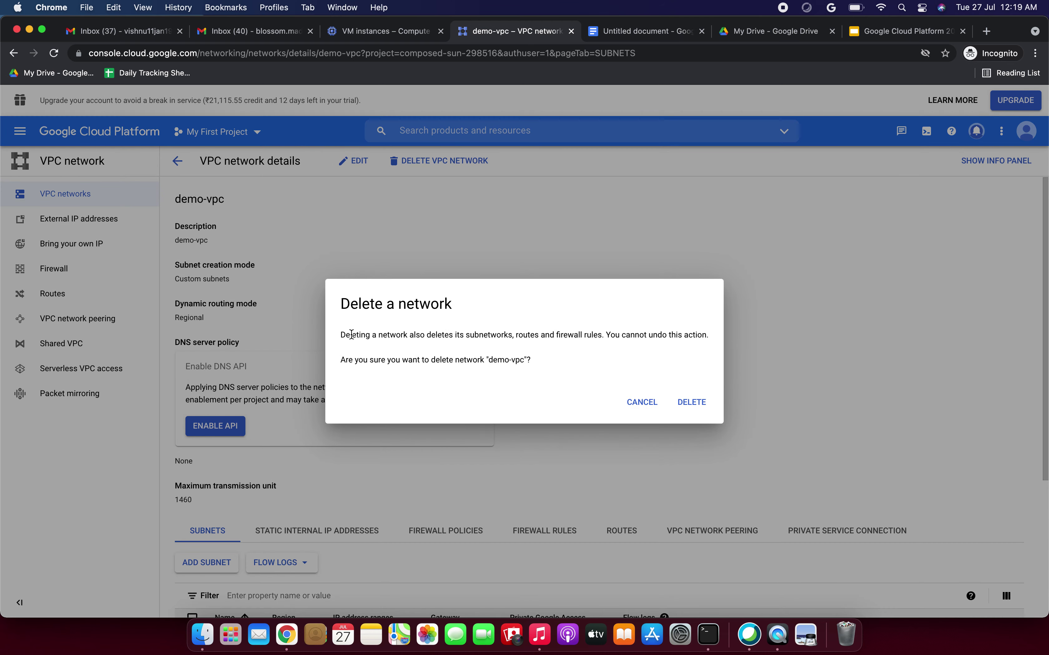
pyautogui.moveTo(355, 339); pyautogui.dragTo(420, 339)
pyautogui.moveTo(484, 336); pyautogui.dragTo(698, 335)
pyautogui.click(696, 402)
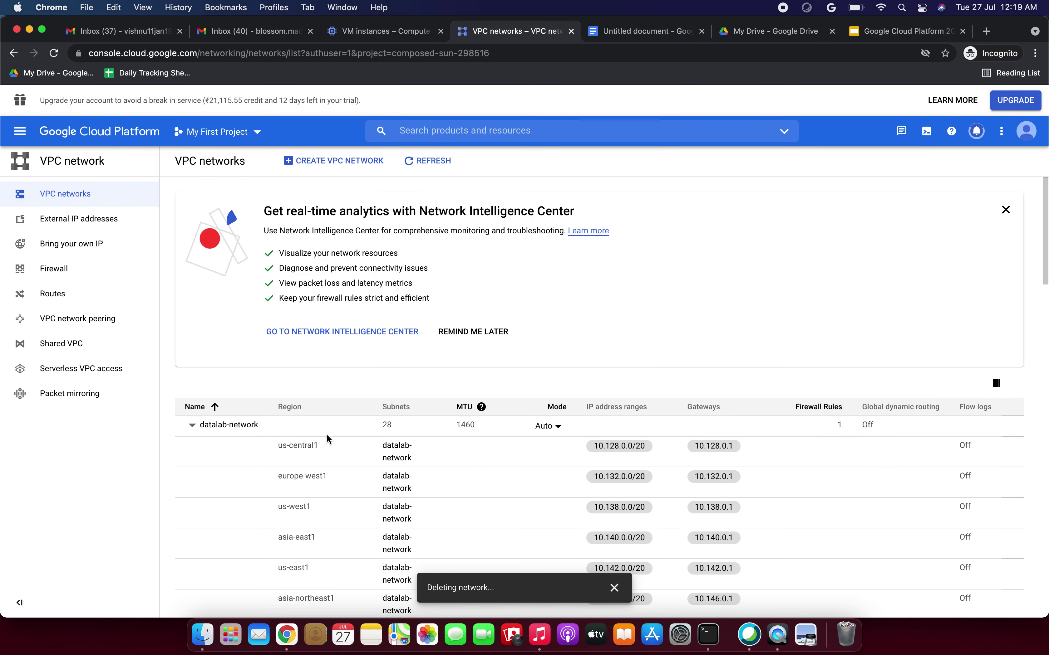
# Check the deletion of demo-vpc and the VM instances in their lists, and refresh the VPC networks list
pyautogui.scroll(-15, 325, 441)
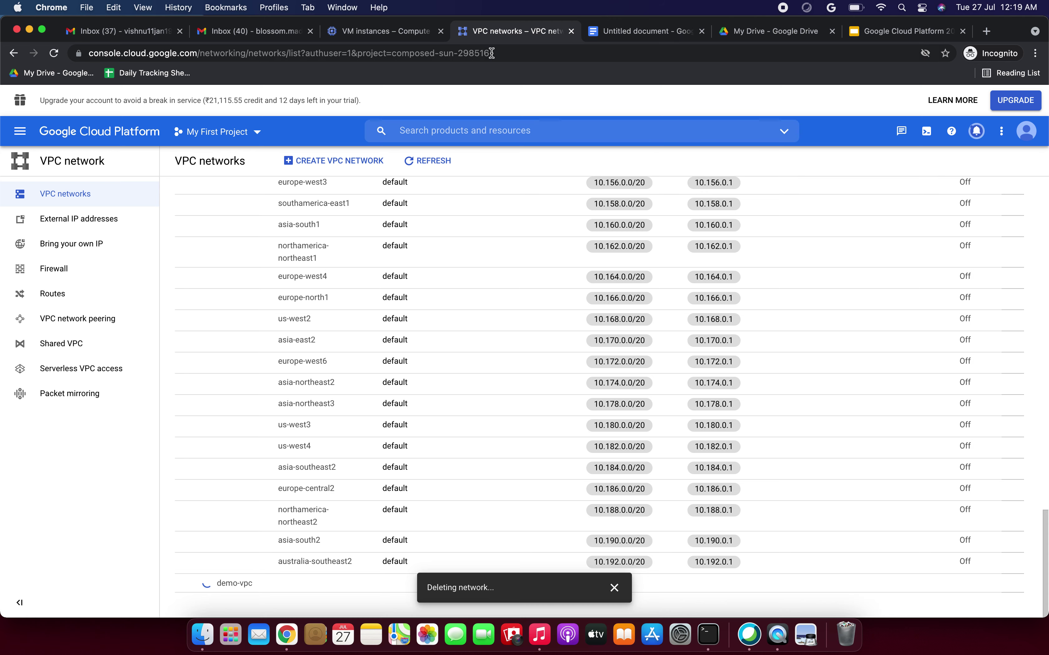
pyautogui.click(382, 31)
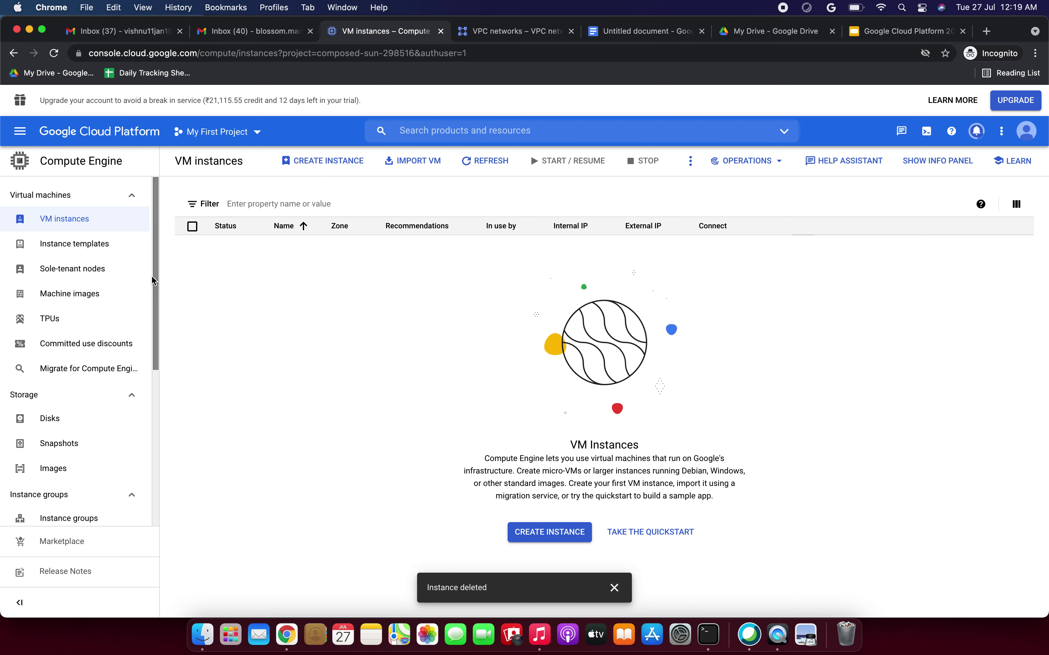
pyautogui.click(19, 134)
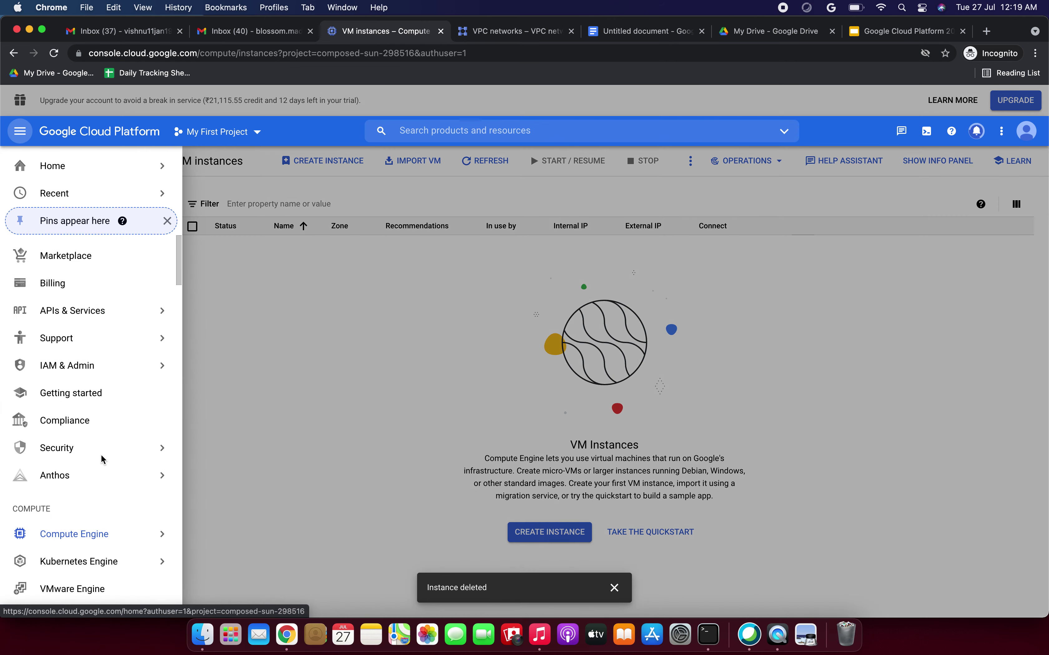
pyautogui.scroll(-5, 101, 498)
pyautogui.moveTo(102, 459)
pyautogui.scroll(-12, 101, 434)
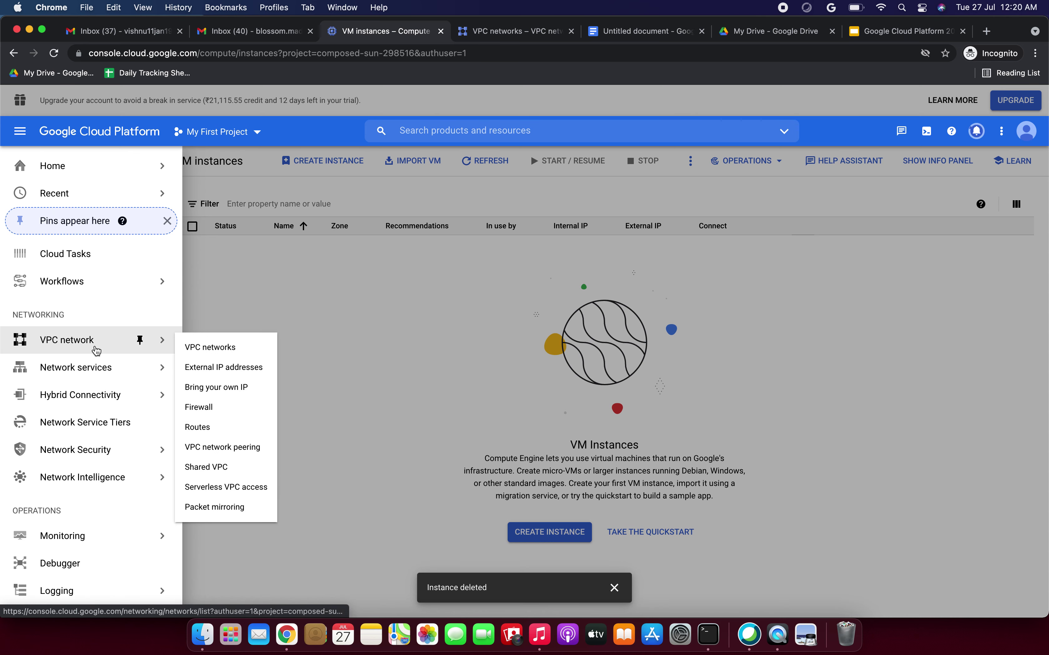
pyautogui.click(96, 348)
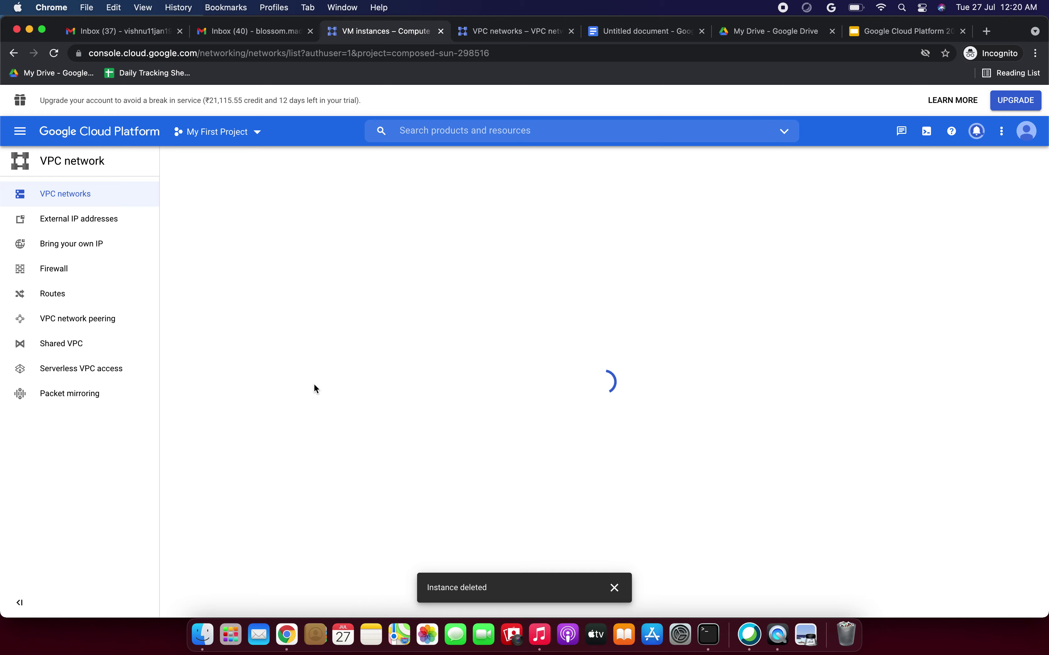
pyautogui.scroll(-20, 313, 385)
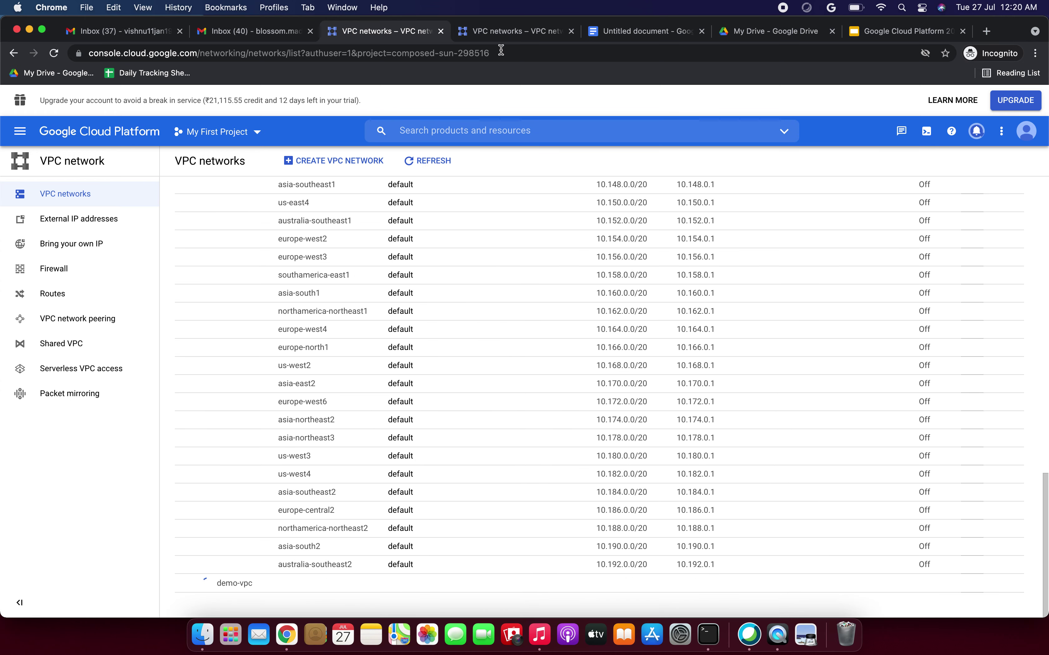
pyautogui.click(499, 32)
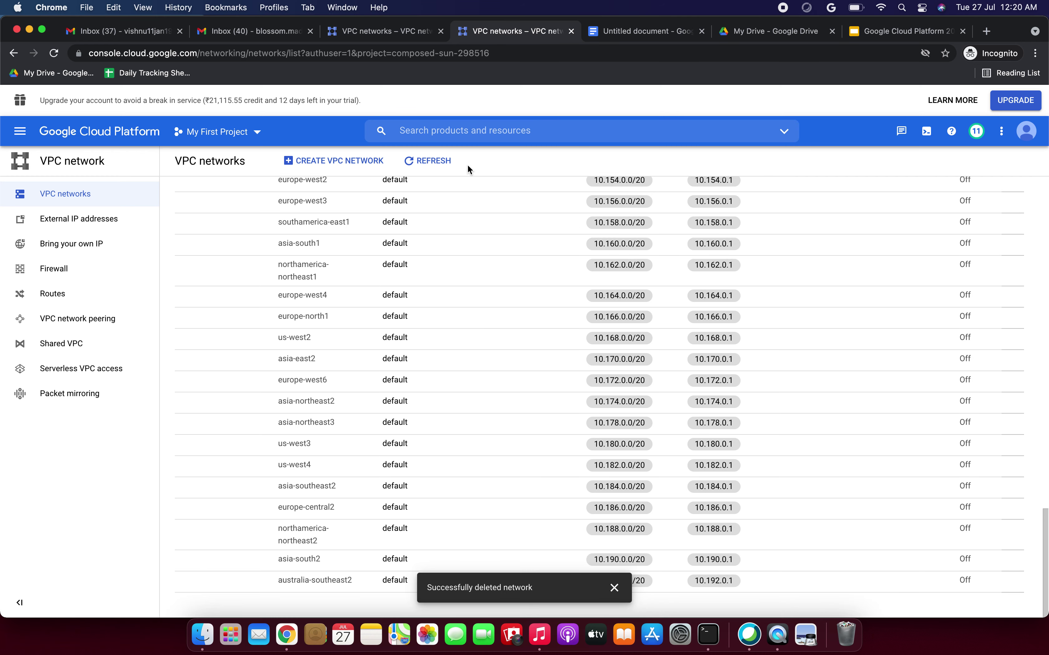
pyautogui.click(429, 161)
# Check the firewall rules list for leftover demo-vpc rules, looking at the VPC networks list once more in between
pyautogui.click(84, 268)
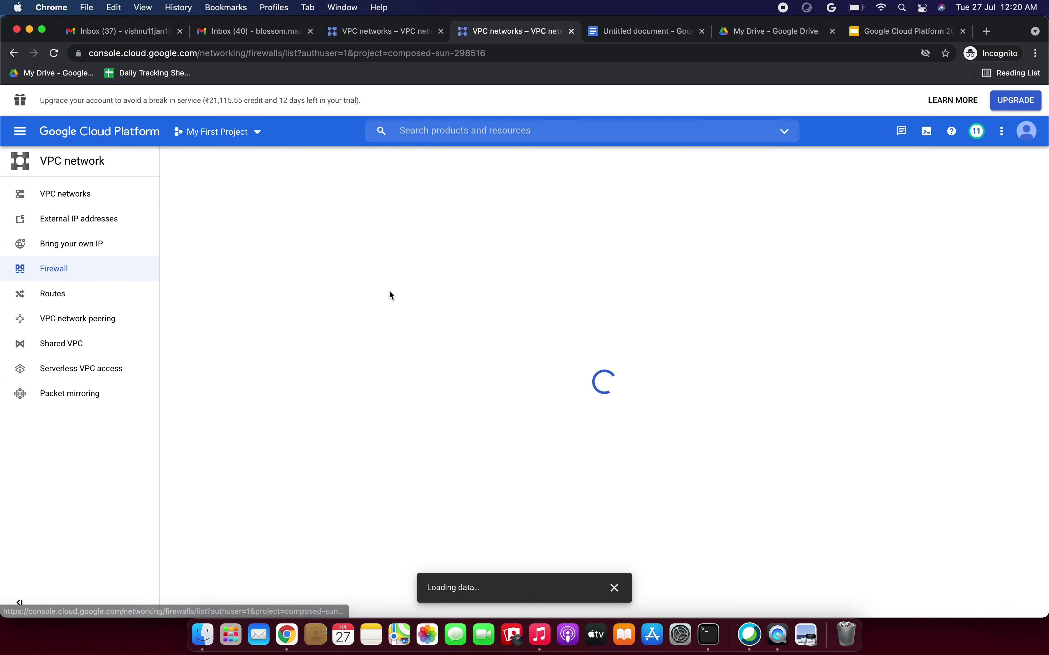
pyautogui.scroll(-3, 411, 384)
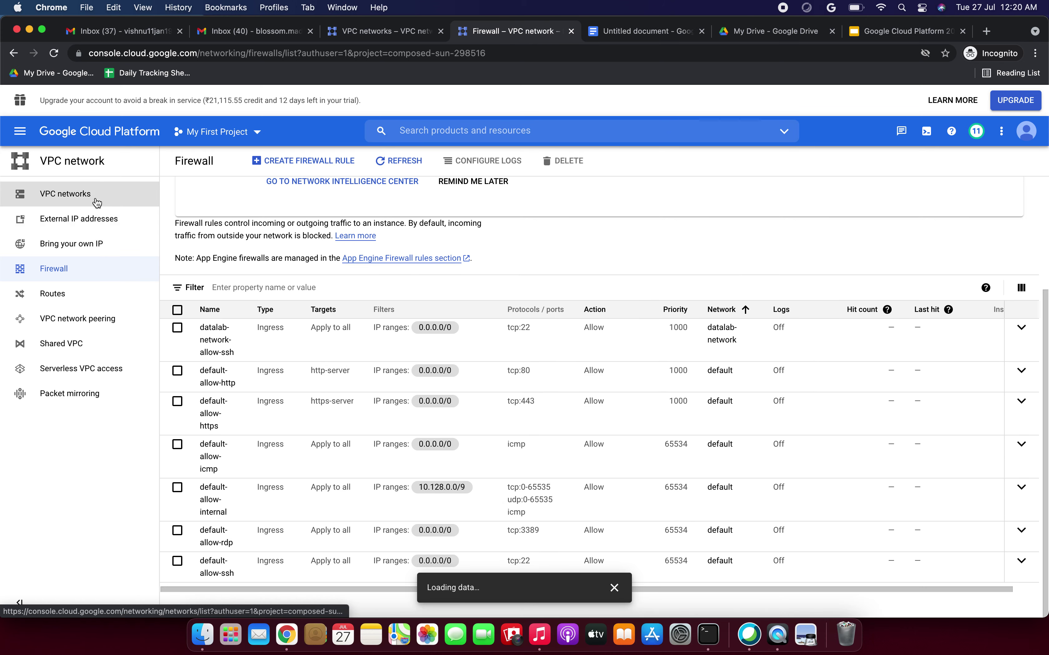
pyautogui.click(131, 202)
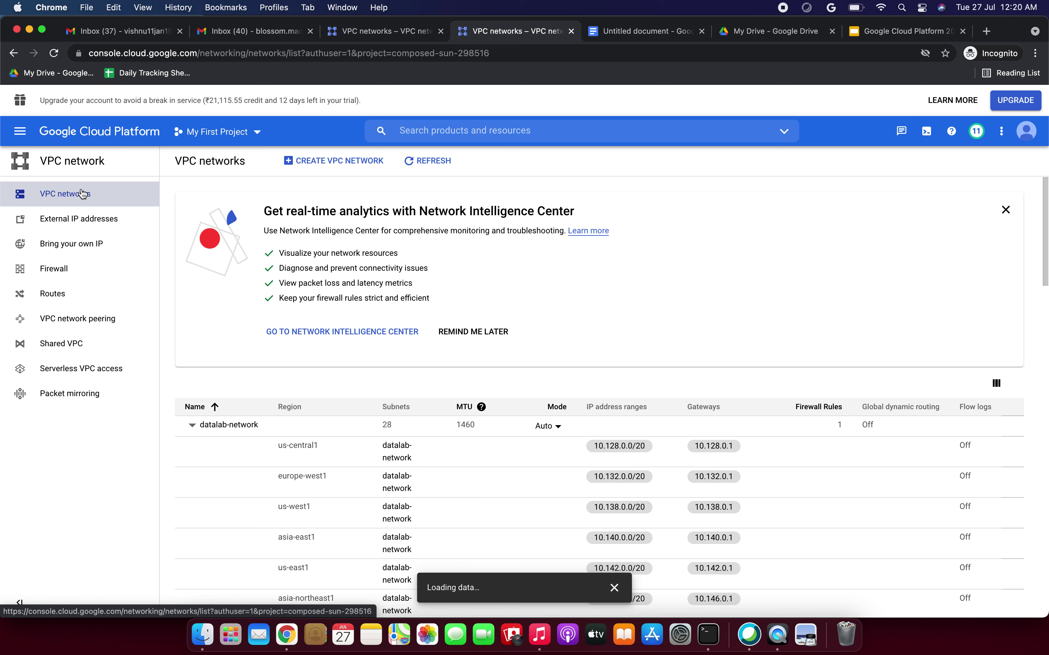
pyautogui.click(96, 267)
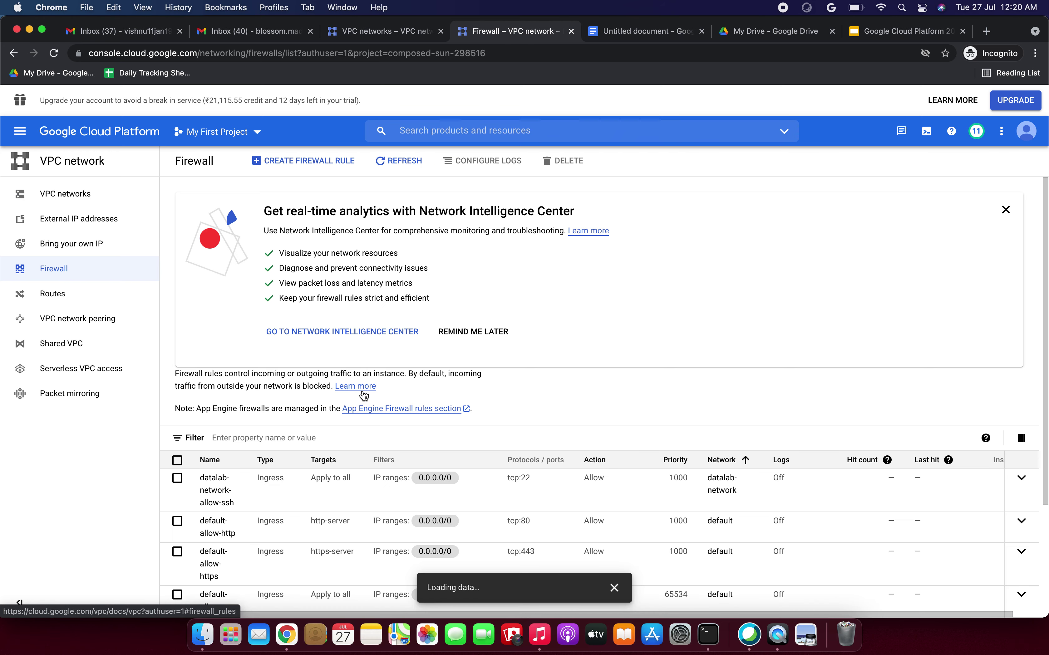
pyautogui.scroll(-5, 407, 488)
pyautogui.scroll(5, 409, 490)
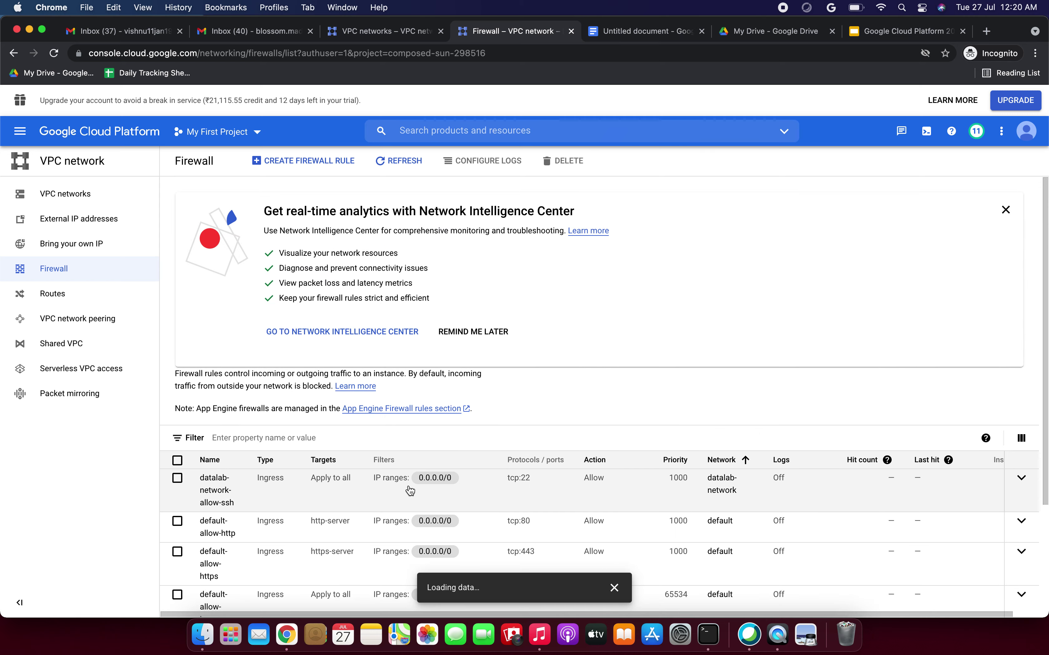
# Check the resources on the project's Home dashboard and switch to the Google Cloud Platform 2021 presentation in Google Slides
pyautogui.click(20, 130)
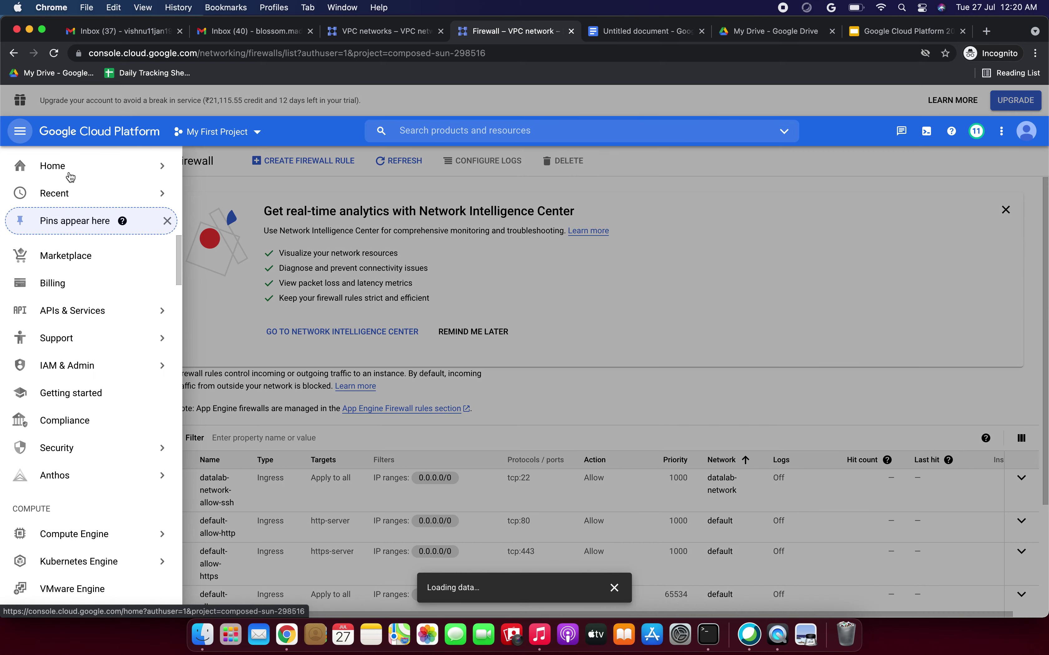
pyautogui.click(61, 169)
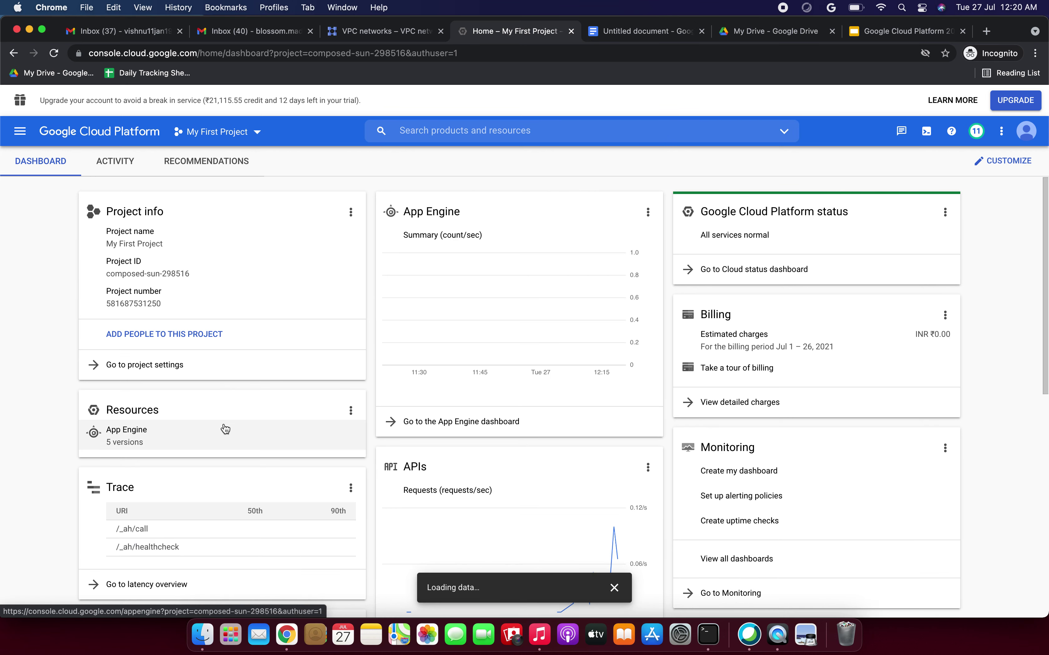
pyautogui.scroll(-3, 226, 429)
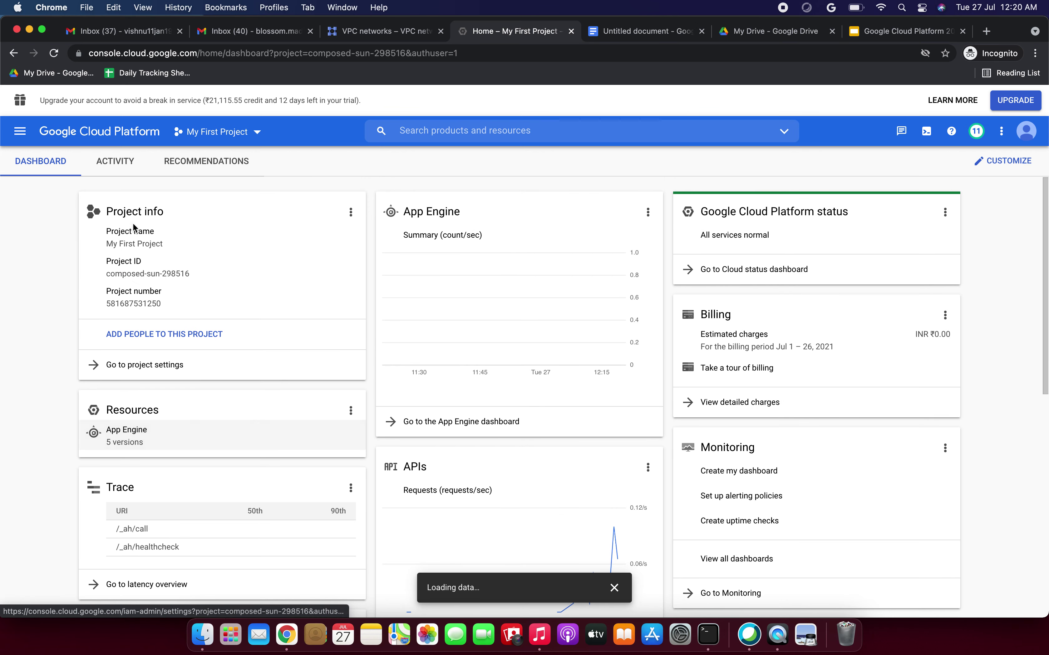
pyautogui.click(26, 137)
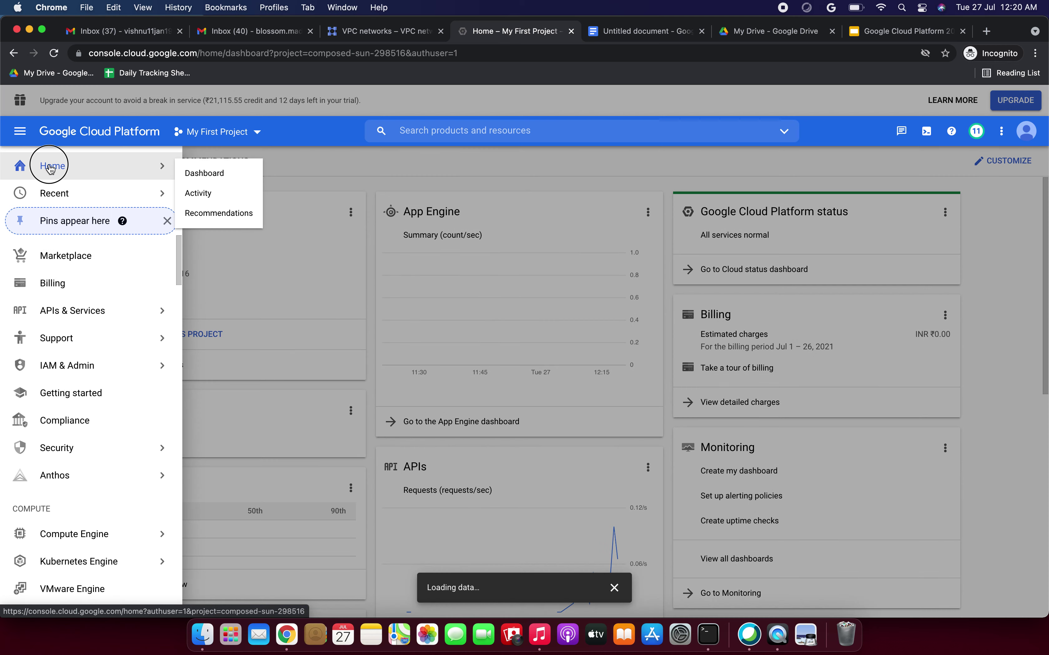
pyautogui.click(242, 173)
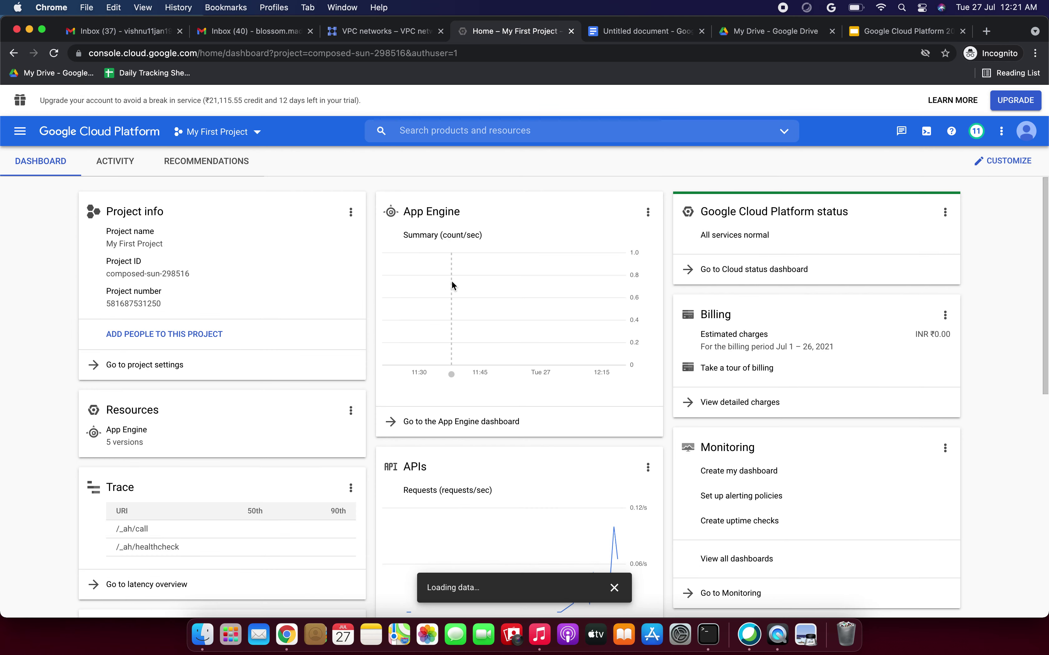
pyautogui.click(901, 38)
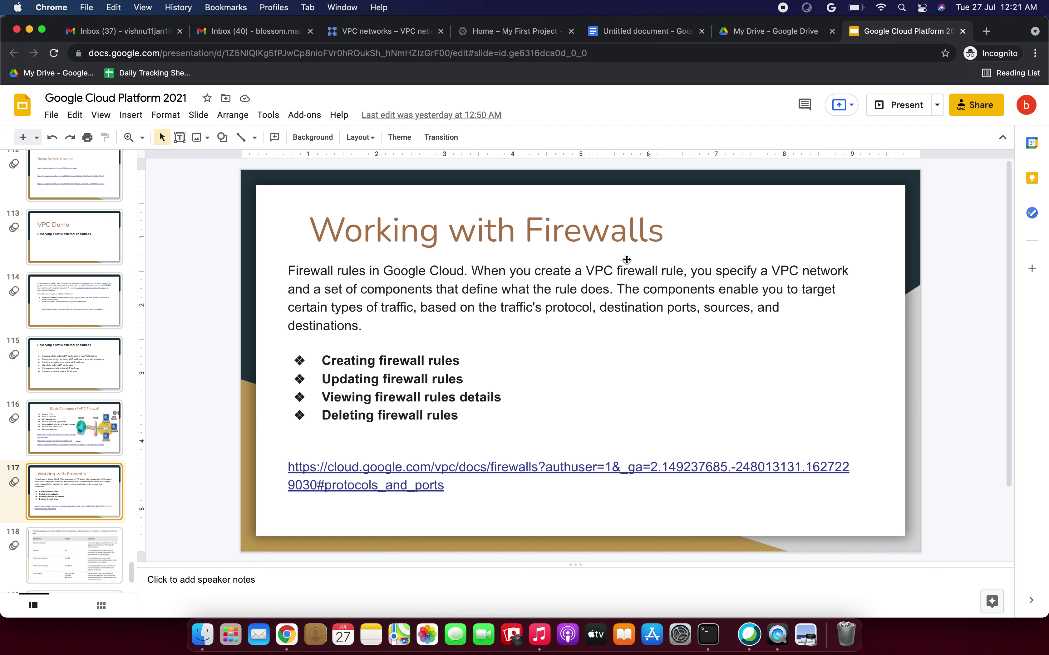